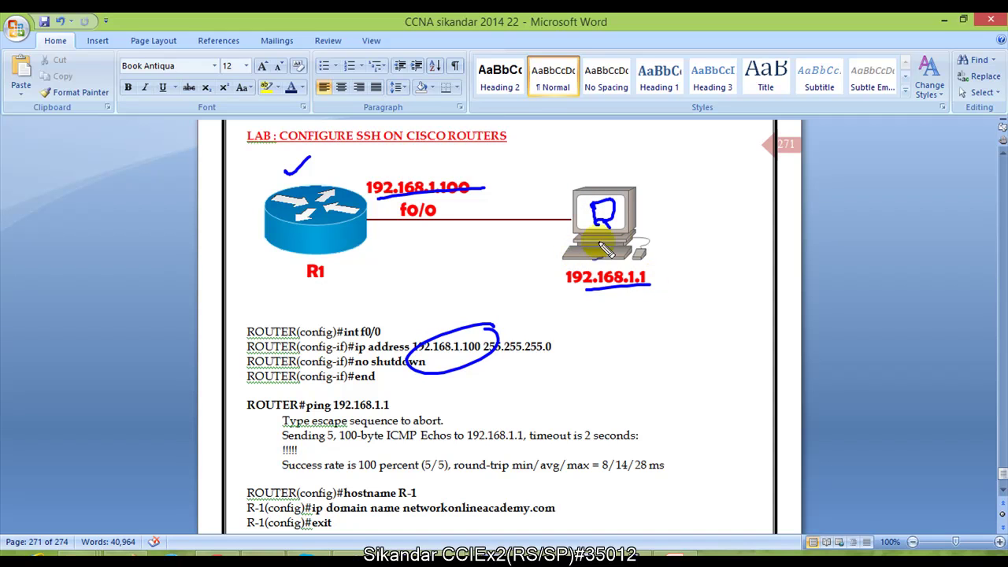
Step: Write 'PC' under 192.168.1.1 and draw an SSH arrow to R1, then clear the ink
left_click_drag(610, 297, 620, 303)
left_click_drag(633, 299, 635, 312)
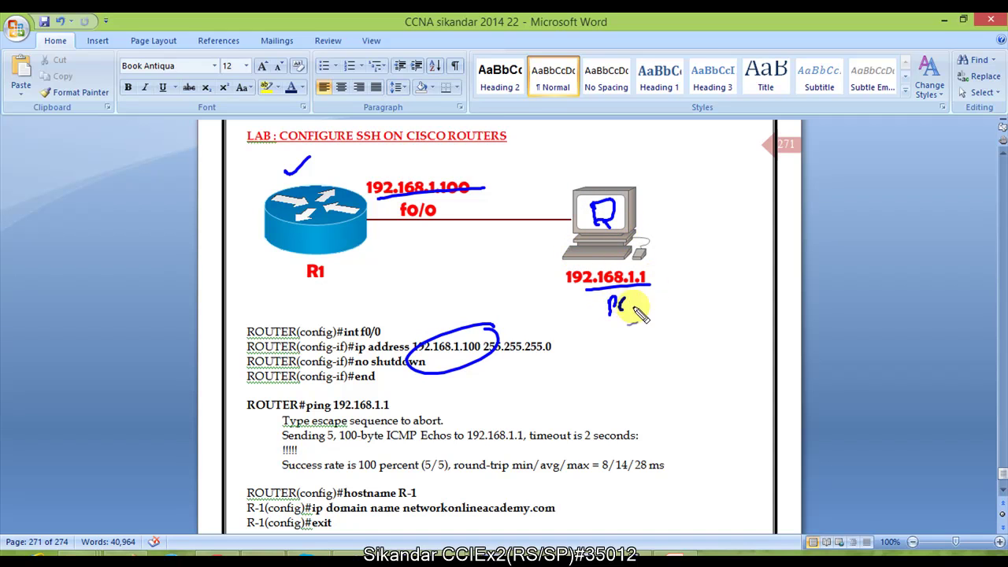
mouse_move(574, 279)
left_mouse_down()
mouse_move(335, 301)
mouse_move(343, 309)
left_mouse_up()
left_click_drag(430, 260, 411, 280)
mouse_move(453, 258)
left_mouse_down()
mouse_move(438, 281)
mouse_move(473, 267)
left_mouse_up()
left_click_drag(473, 257, 473, 277)
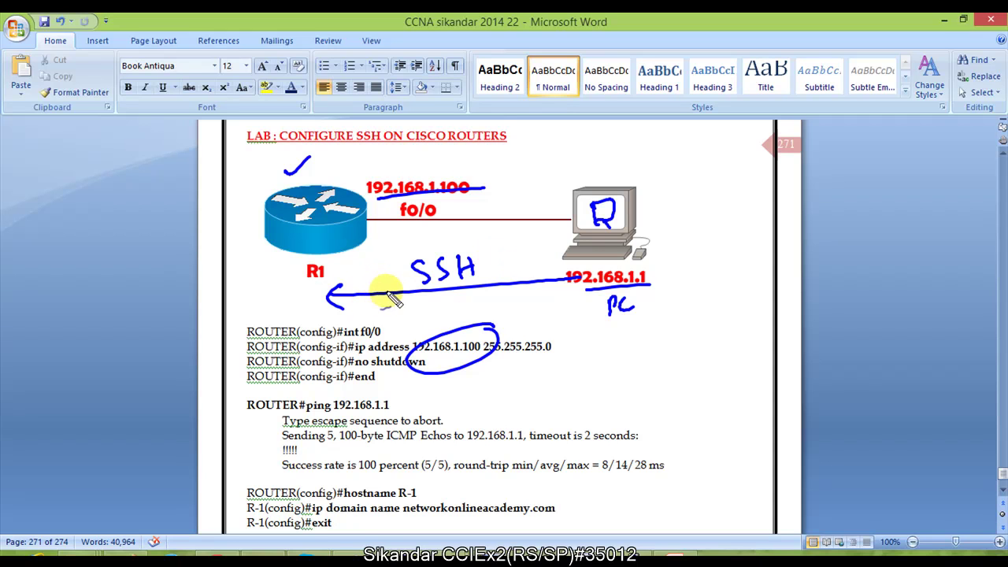
key("Escape")
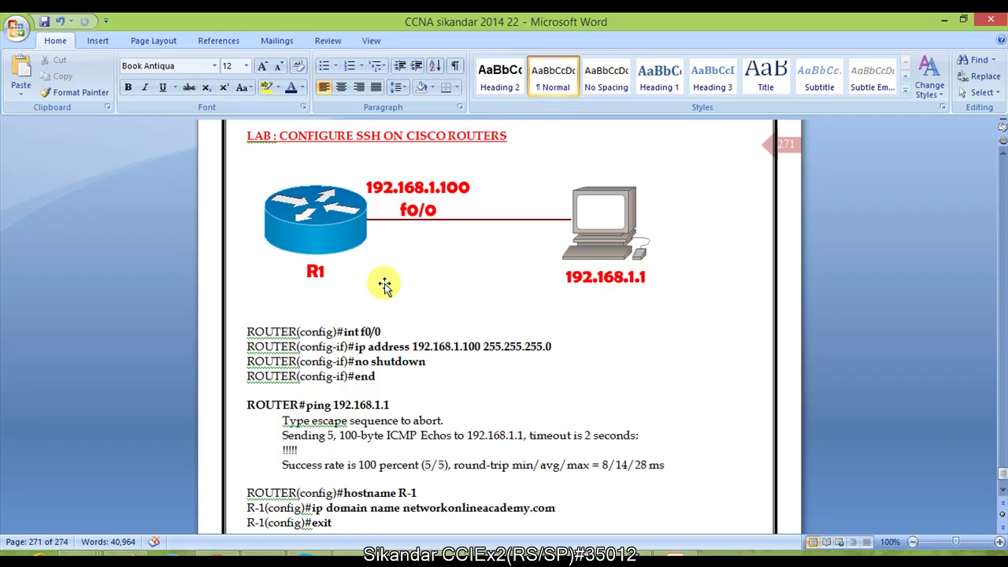
left_click(385, 333)
scroll(425, 339, "down", 2)
scroll(359, 308, "up", 2)
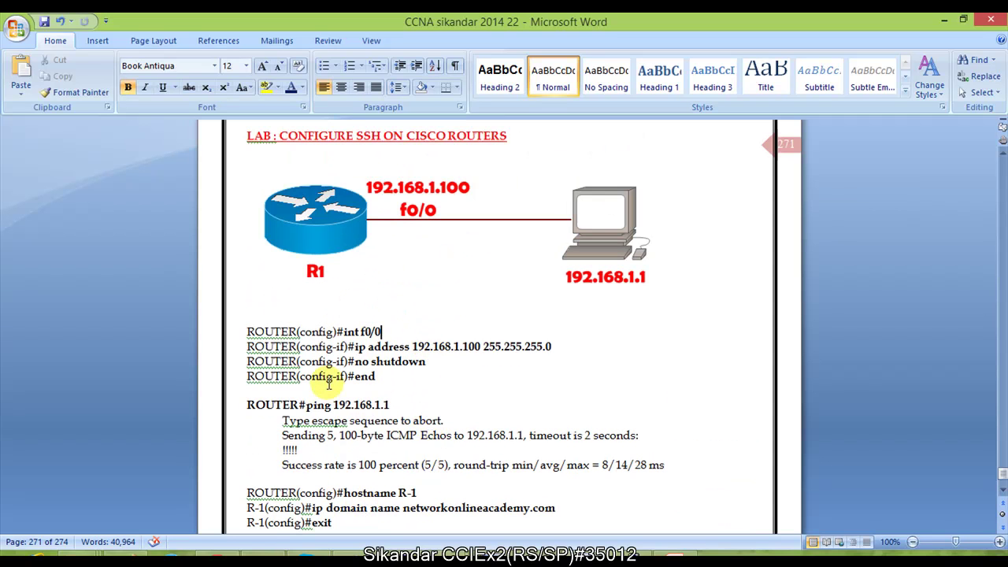
scroll(328, 382, "down", 1)
left_click_drag(299, 297, 437, 356)
scroll(437, 357, "down", 1)
left_click_drag(307, 334, 406, 402)
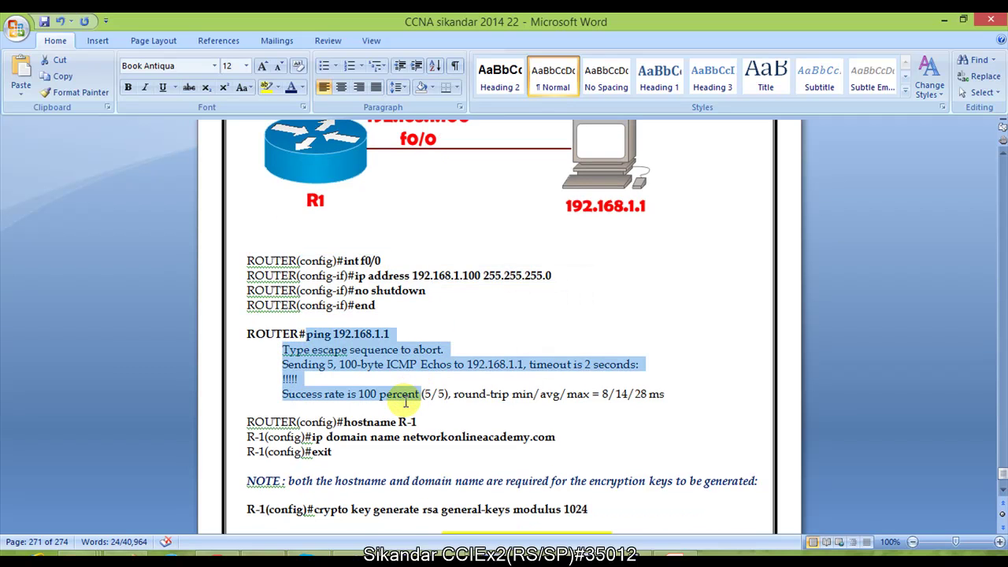
left_click(353, 378)
key("alt+Tab")
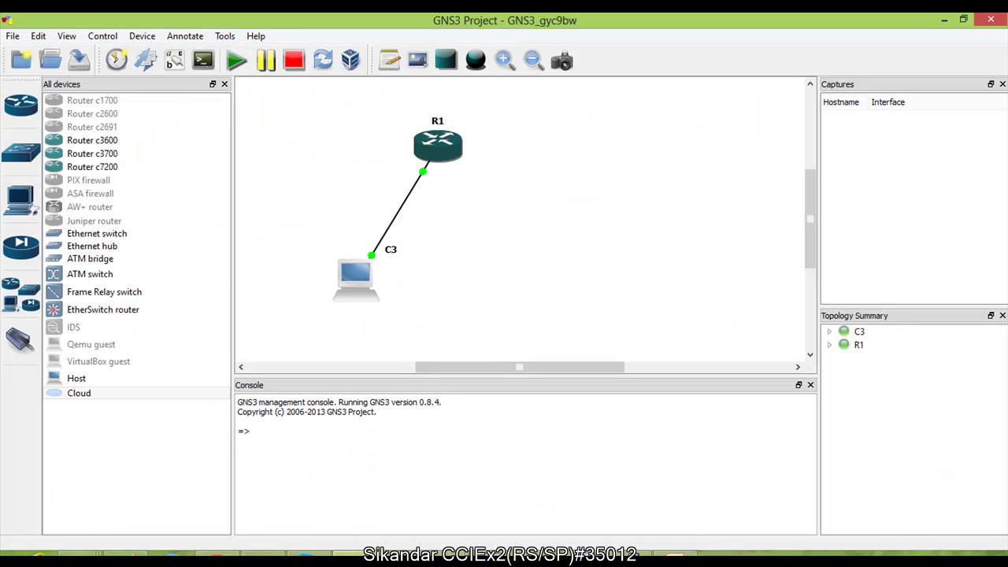
Step: Outline the C3 PC and router R1 on the GNS3 canvas, then minimize GNS3
left_click_drag(299, 252, 397, 312)
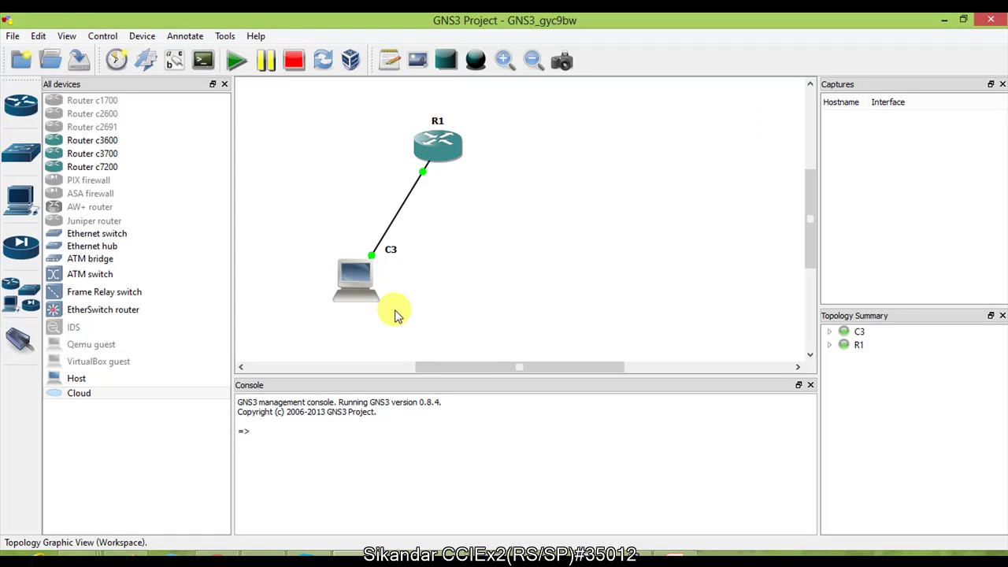
left_click_drag(373, 126, 481, 180)
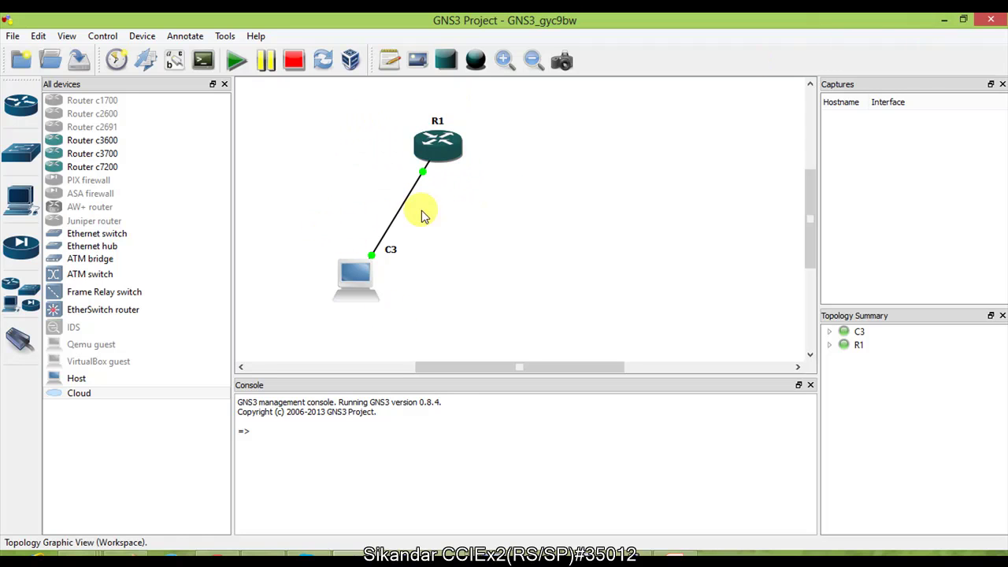
left_click_drag(336, 263, 378, 345)
left_click_drag(326, 251, 410, 317)
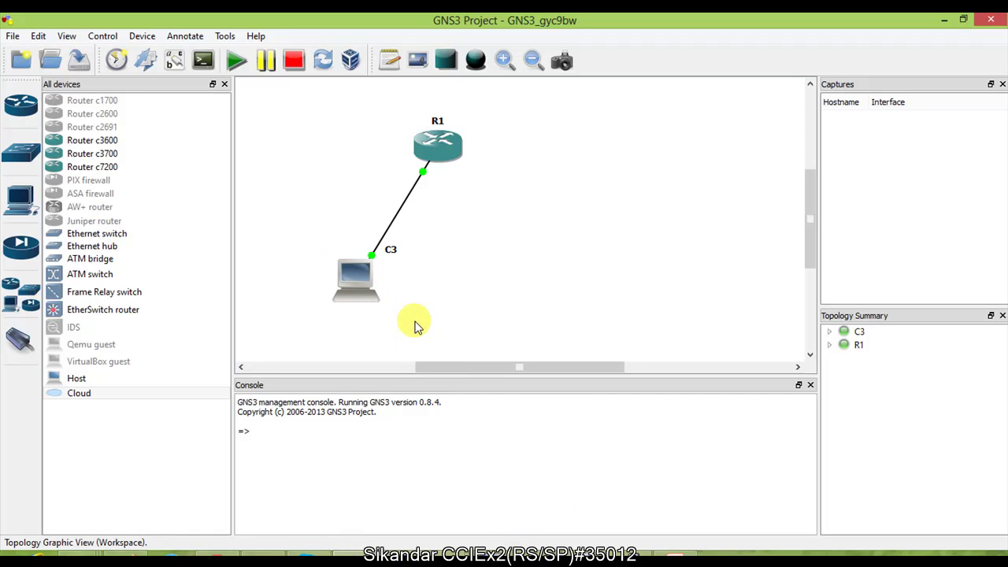
left_click_drag(391, 109, 480, 212)
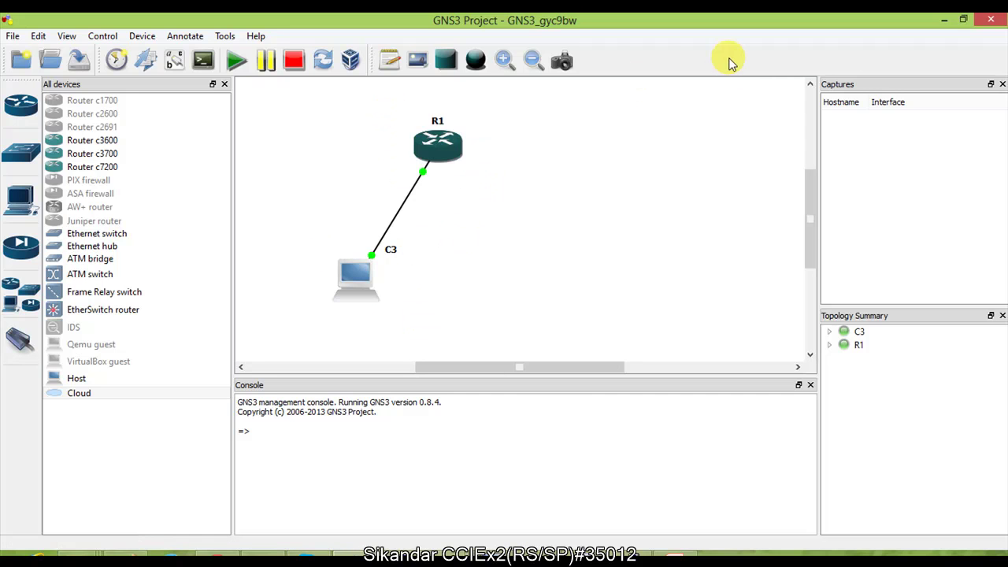
left_click(946, 19)
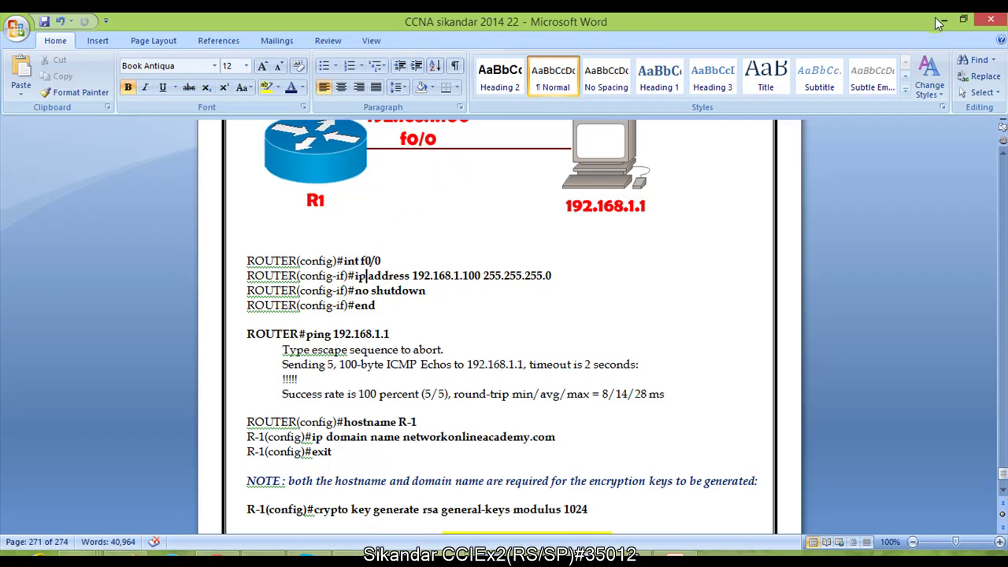
Step: Restore the Word lab document and switch the Paint diagram to freehand Brushes
left_click(963, 22)
left_click(513, 379)
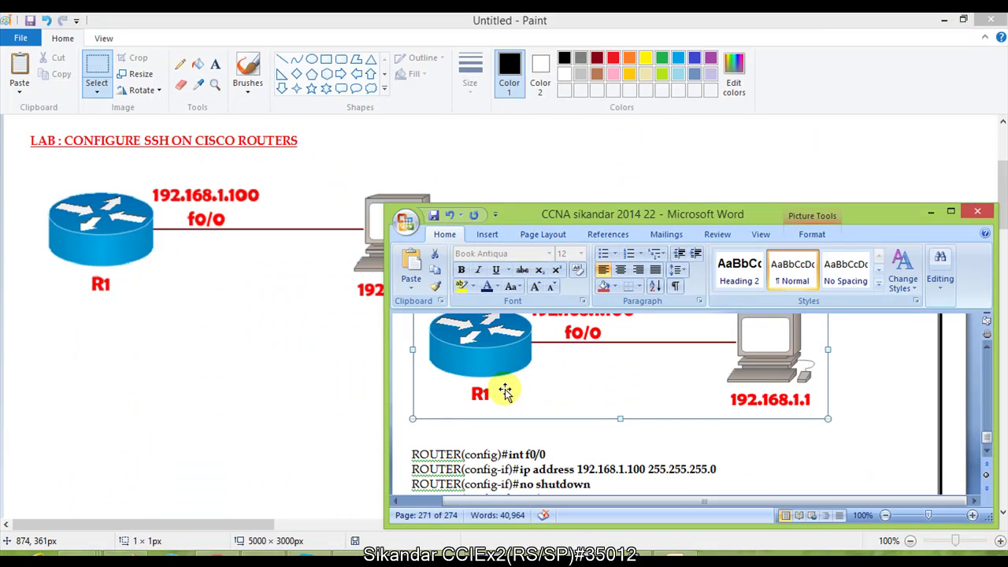
scroll(512, 390, "down", 1)
mouse_move(551, 214)
left_mouse_down()
mouse_move(561, 300)
mouse_move(564, 281)
left_mouse_up()
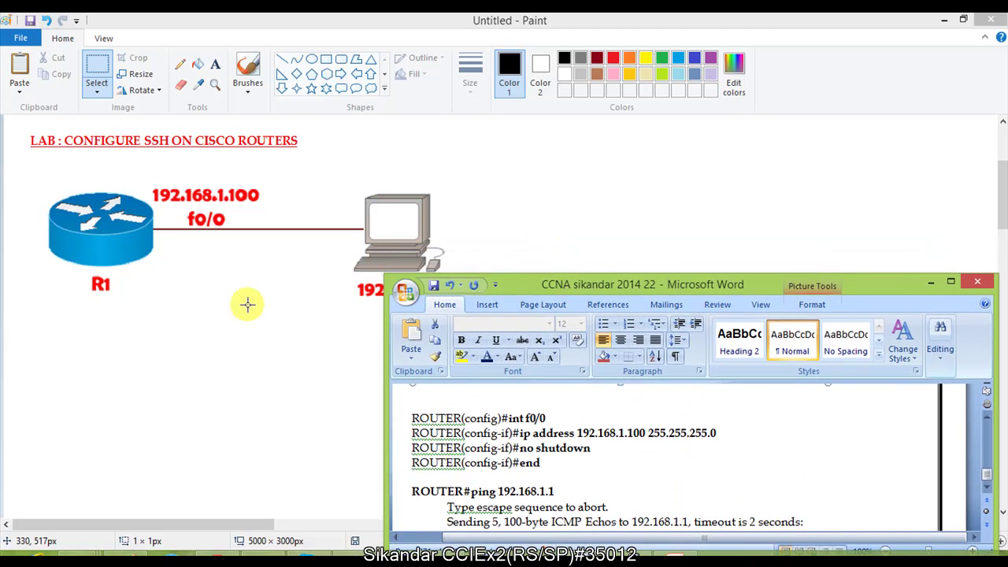
left_click(246, 299)
left_click(249, 69)
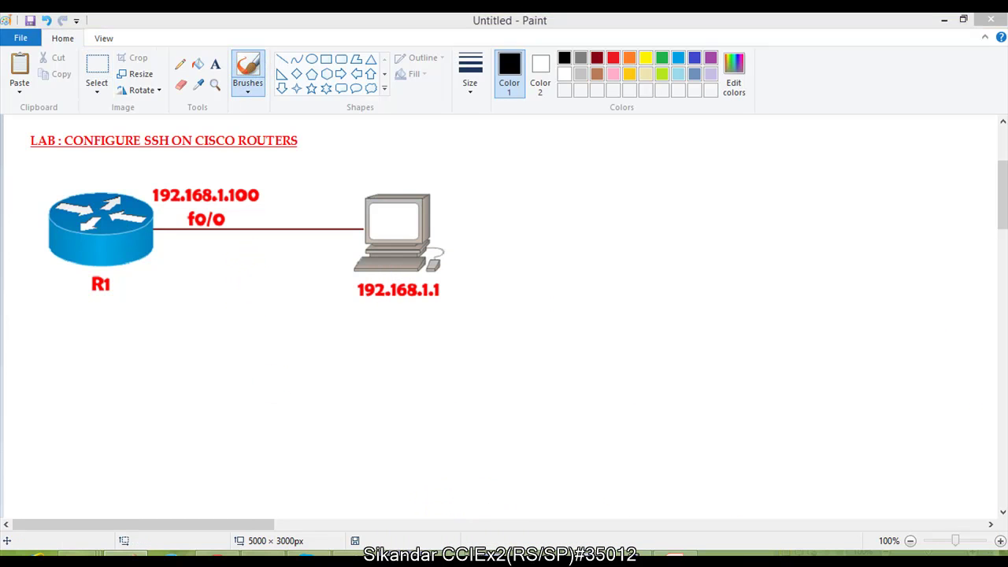
Step: Bring R1's console window forward, resize it, and refresh its prompt
left_click(421, 484)
left_click_drag(495, 37, 533, 26)
key("Return")
key("Return")
key("Return")
key("Return")
key("Return")
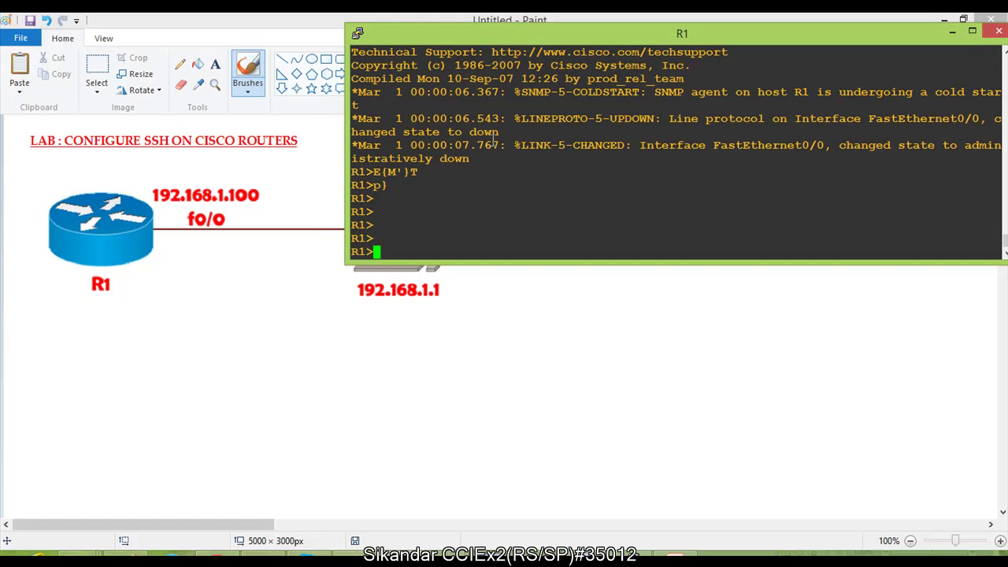
Step: Enter privileged mode on R1 and display the interface brief summary
type("en")
key("Tab")
key("Return")
type("sh ip int br")
key("Tab")
key("Return")
Step: Assign FastEthernet0/0 the address 192.168.1.100 255.255.255.0
key("Return")
key("Return")
type("conf t")
key("Return")
key("Return")
type("int f0/0")
key("Return")
type("ip ad")
key("Tab")
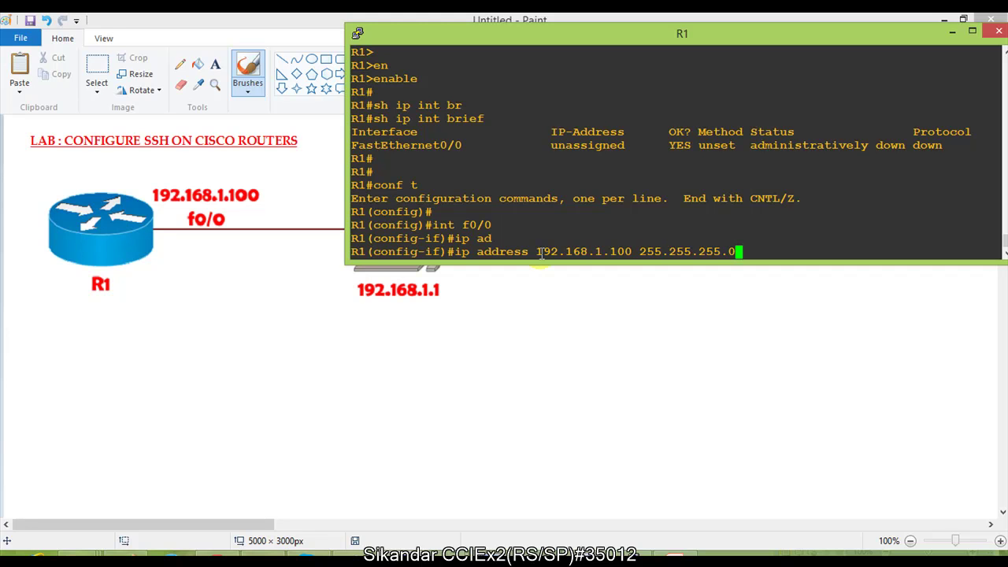
key("Return")
key("Return")
Step: Bring FastEthernet0/0 up with no shutdown, then exit and end configuration
type("n ")
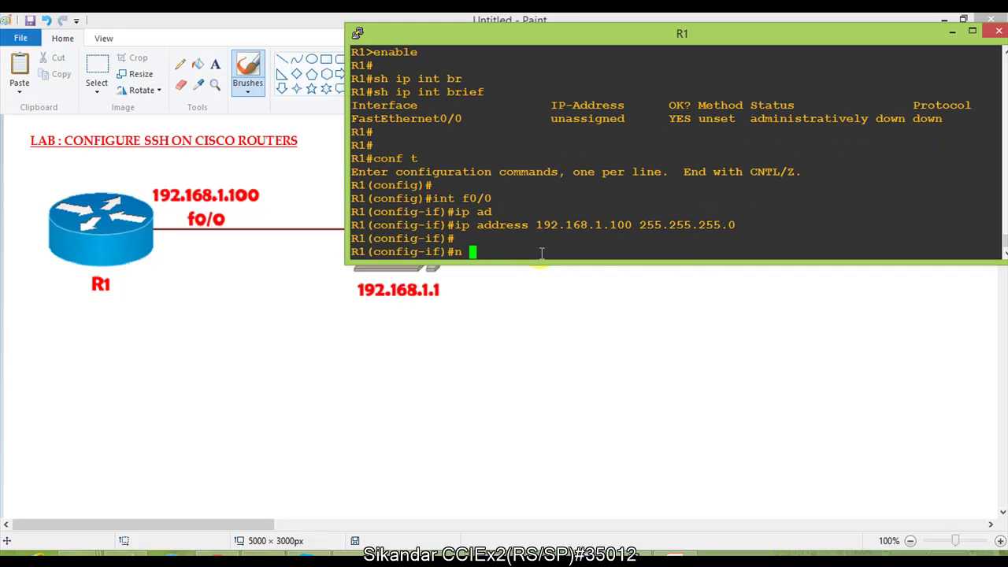
type("ossh")
key("Tab")
key("Return")
type("exit")
key("Return")
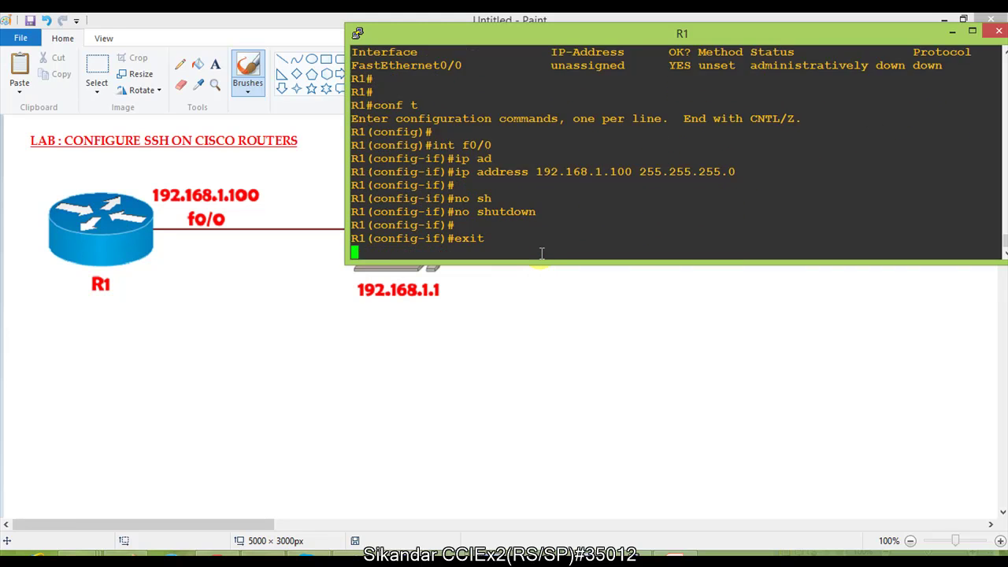
key("Return")
key("Return")
key("Return")
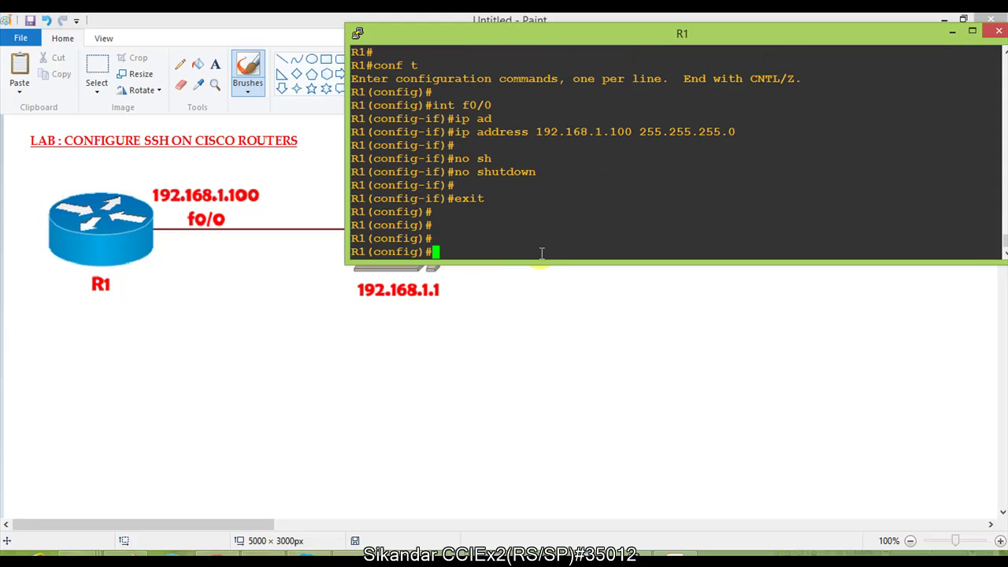
key("Return")
key("Return")
key("Return")
type("end")
key("Return")
key("Return")
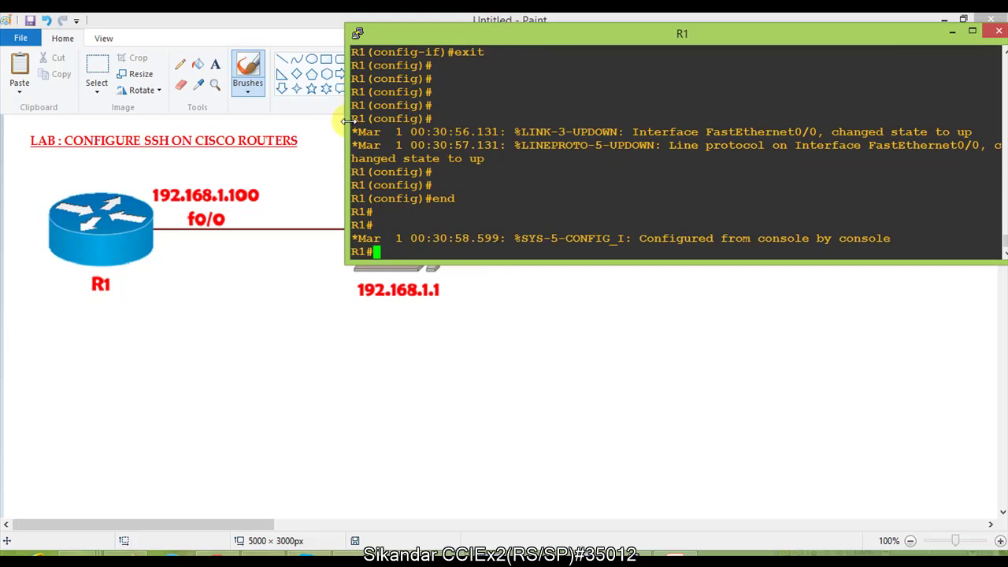
Step: Narrow R1's console and draw an arrow from R1 to the PC on the Paint diagram
left_click_drag(344, 121, 411, 121)
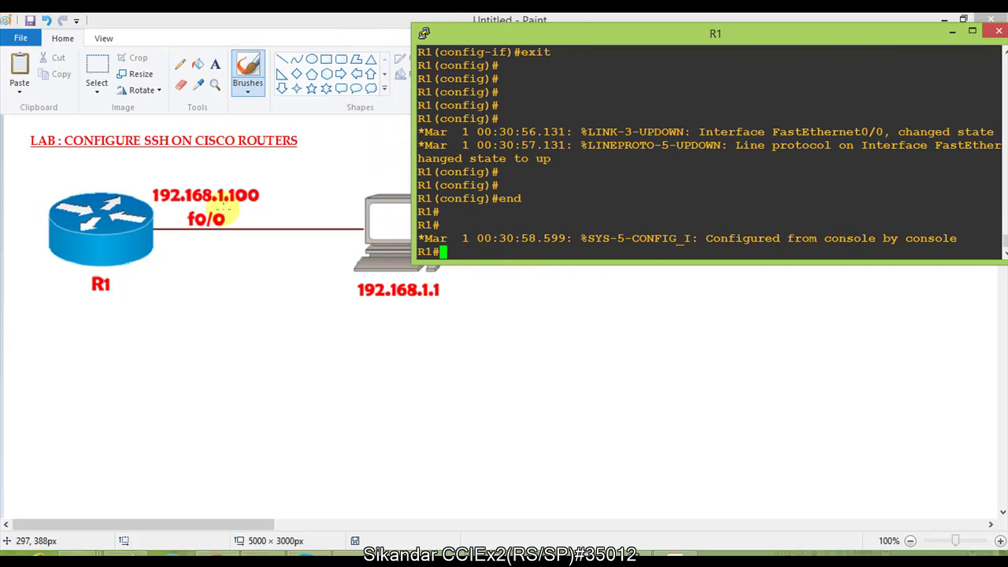
left_click(212, 281)
mouse_move(140, 271)
left_mouse_down()
mouse_move(323, 228)
mouse_move(312, 246)
left_mouse_up()
Step: Ping 192.168.1.1 twice from R1, then bring the Word notes forward
key("alt+Tab")
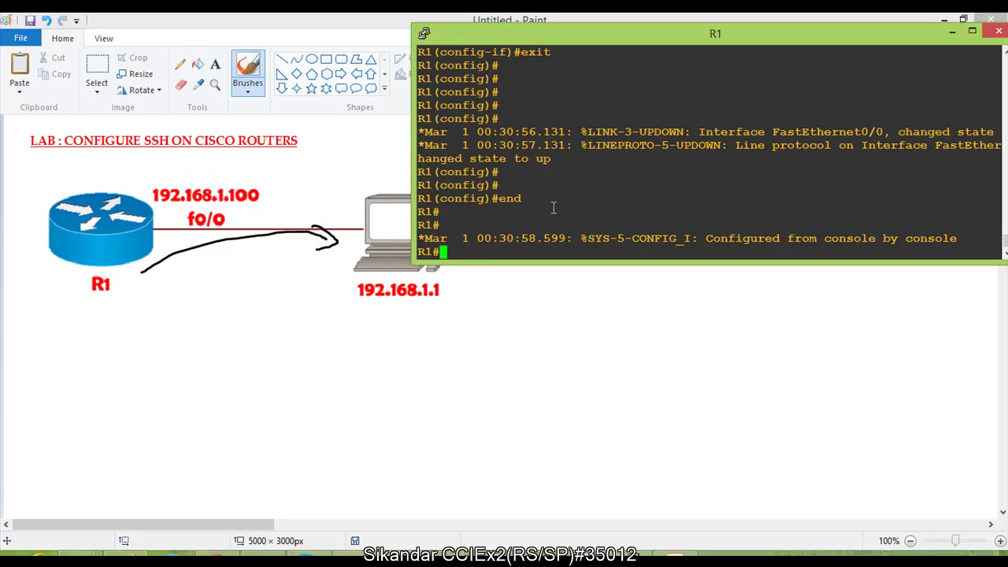
key("Return")
key("Return")
type("ping 192")
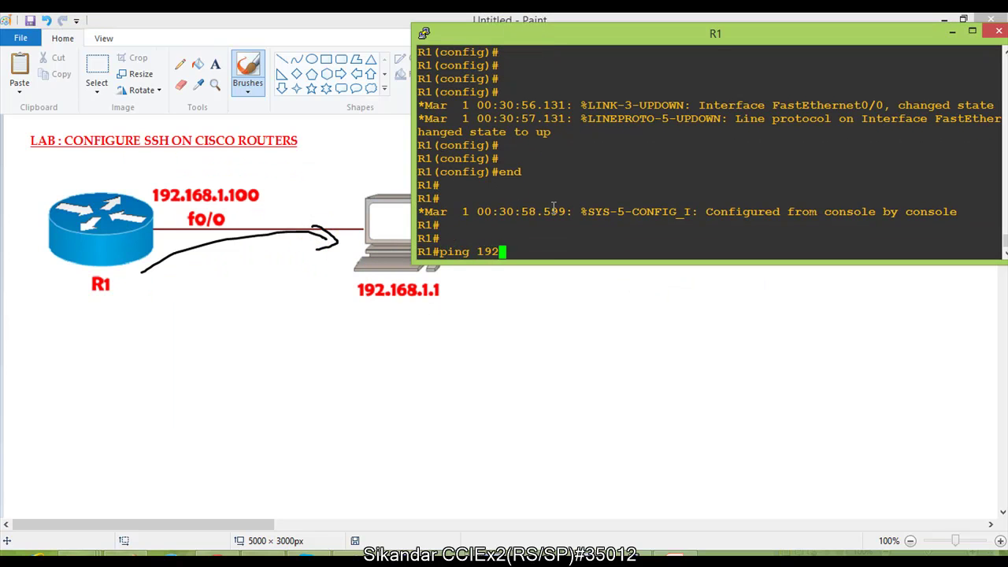
type(".168.1.1")
key("Return")
key("Return")
key("Up")
key("Return")
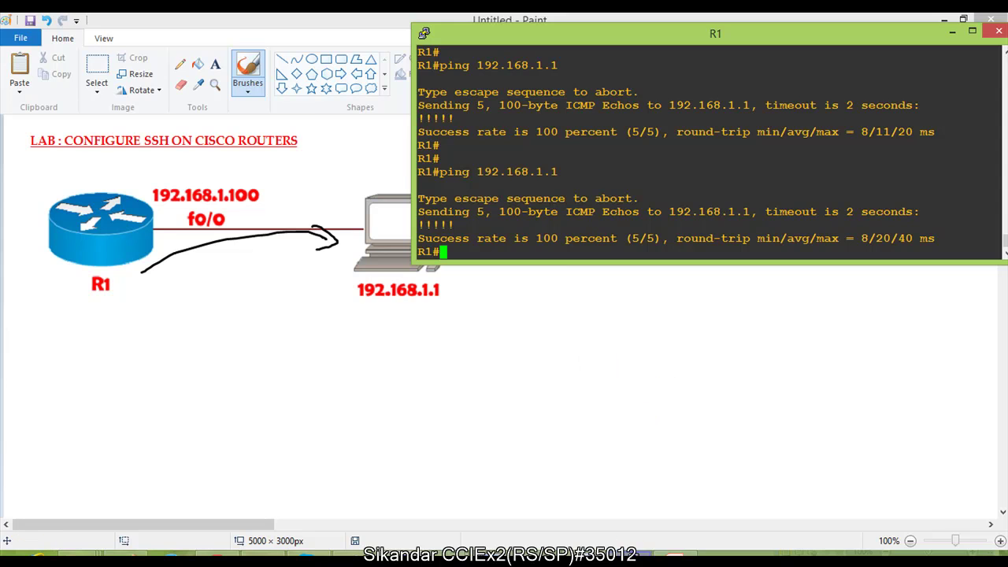
left_click(642, 558)
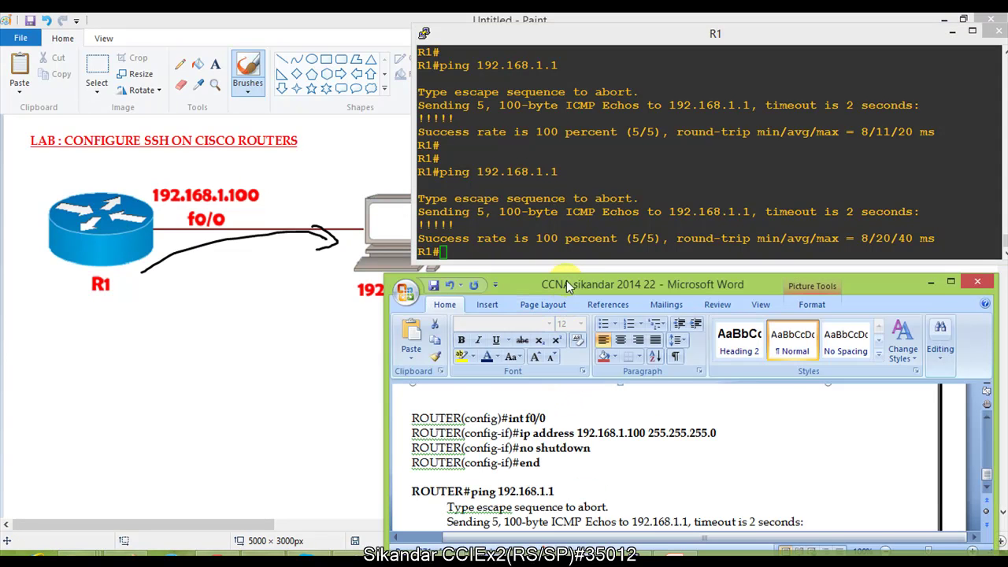
Step: Select the hostname and ip domain name command lines in the Word notes
left_click_drag(566, 283, 545, 193)
left_click(520, 371)
scroll(520, 372, "down", 3)
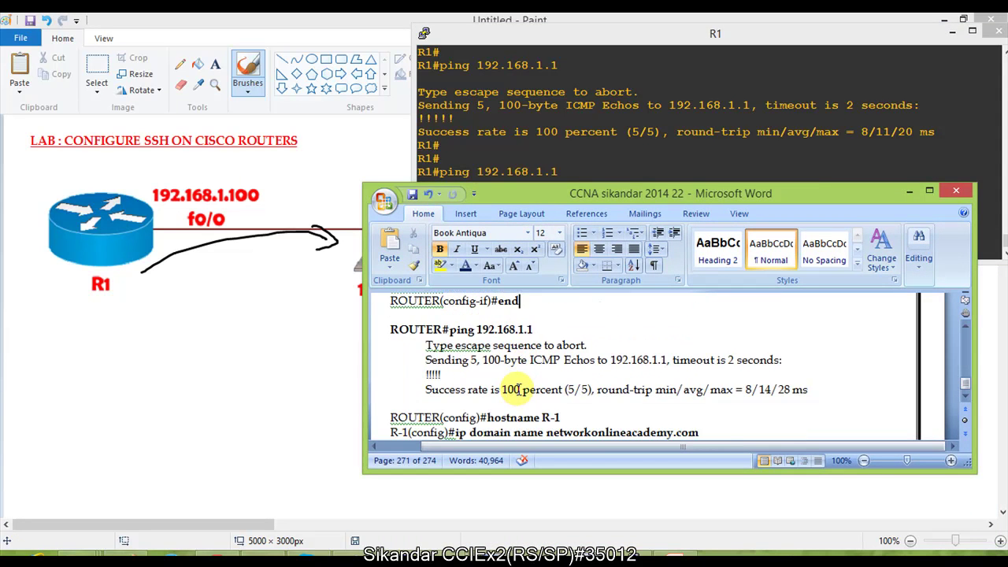
left_click_drag(390, 347, 548, 382)
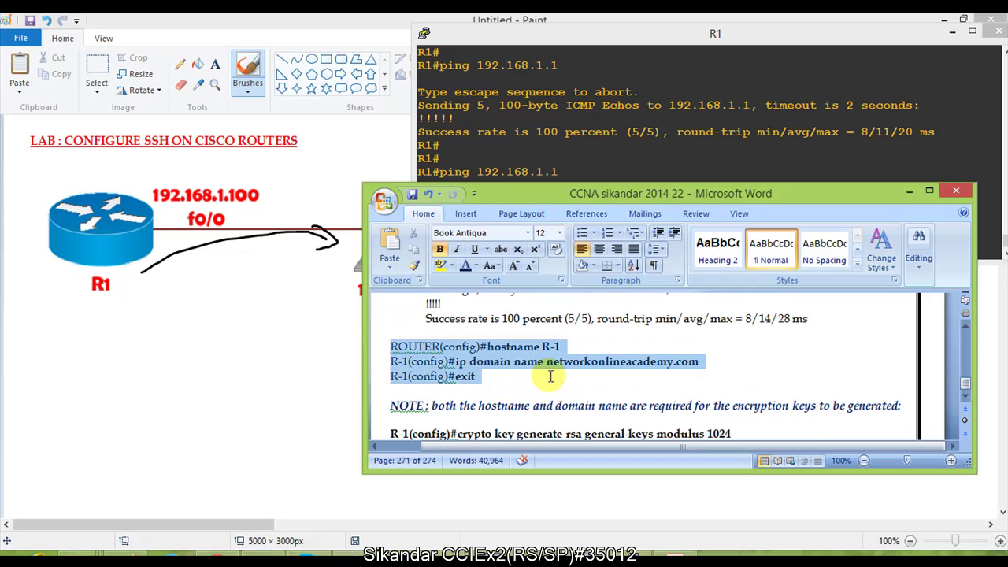
double_click(531, 196)
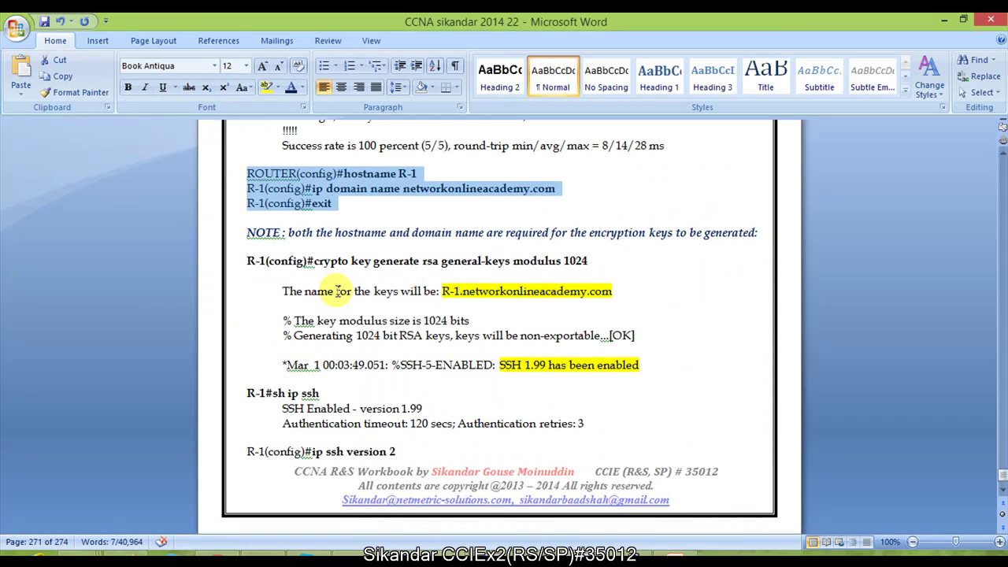
left_click(332, 254)
scroll(346, 256, "up", 1)
left_click_drag(341, 225, 536, 227)
left_click_drag(302, 211, 398, 227)
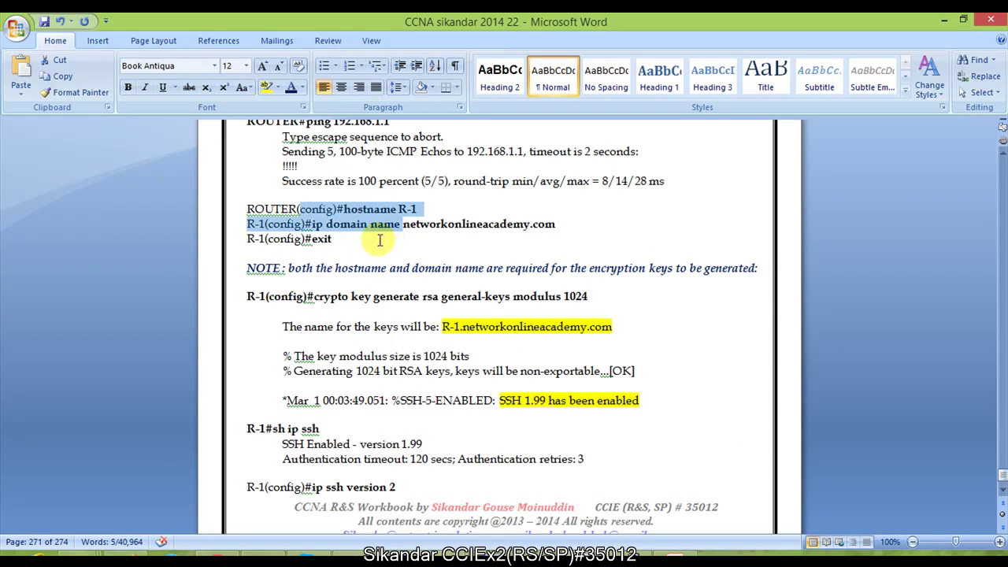
left_click(371, 245)
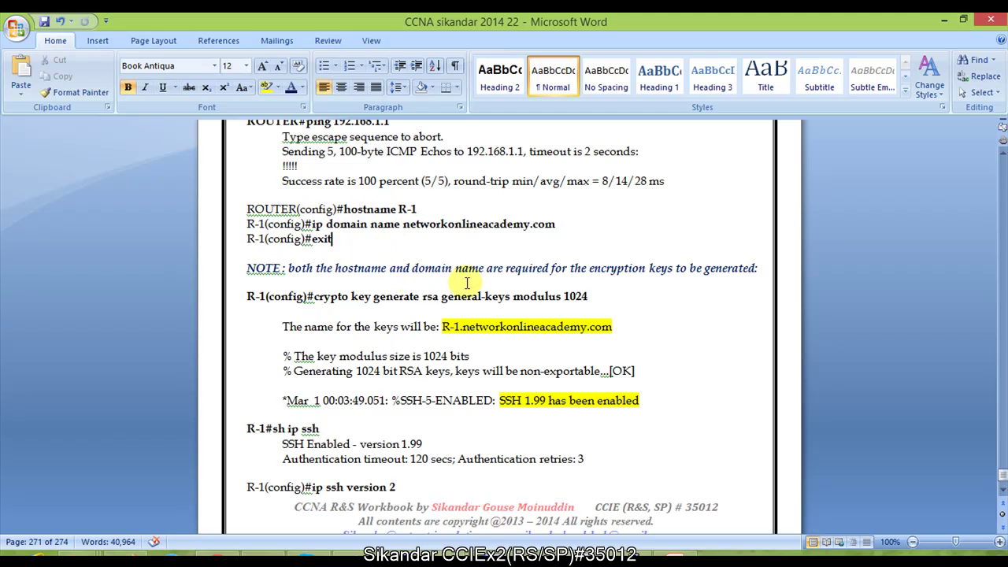
Step: Highlight hostname R-1, the encryption-key note and networkonlineacademy.com, then restore Word down lower
left_click_drag(363, 269, 447, 271)
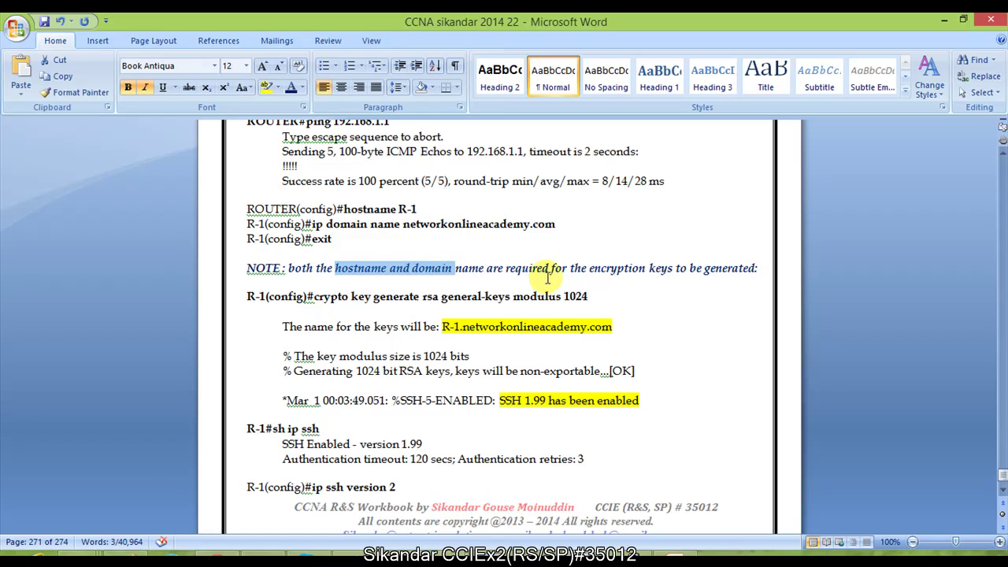
left_click(662, 282)
left_click_drag(592, 270, 740, 279)
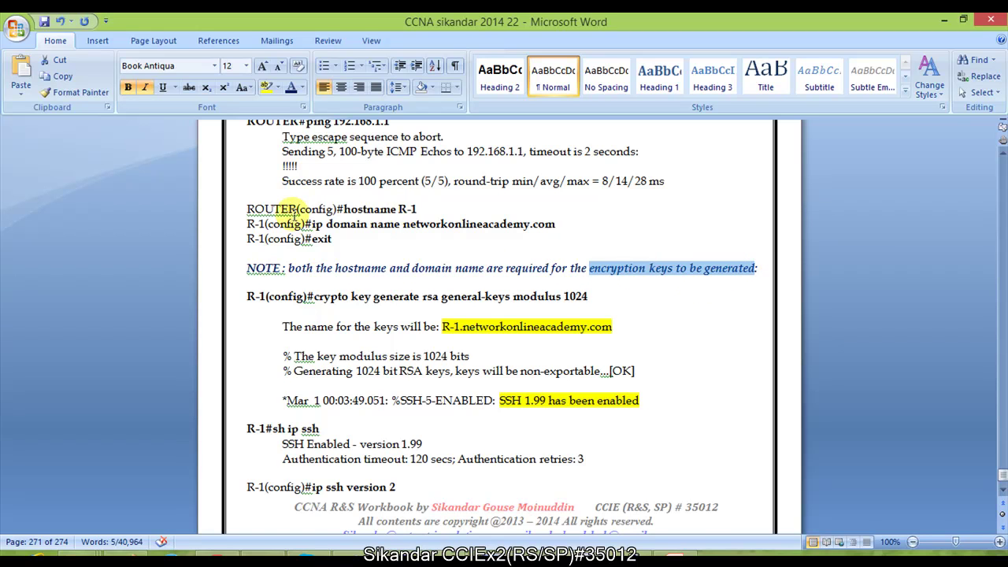
left_click_drag(334, 211, 419, 211)
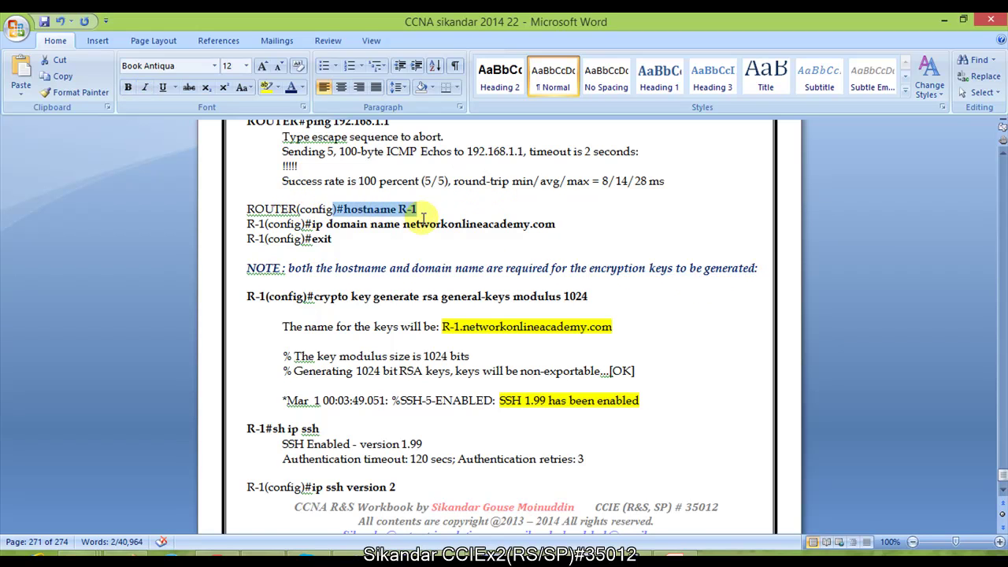
left_click(424, 213)
left_click_drag(326, 225, 531, 225)
left_click(411, 229)
left_click_drag(411, 229, 556, 225)
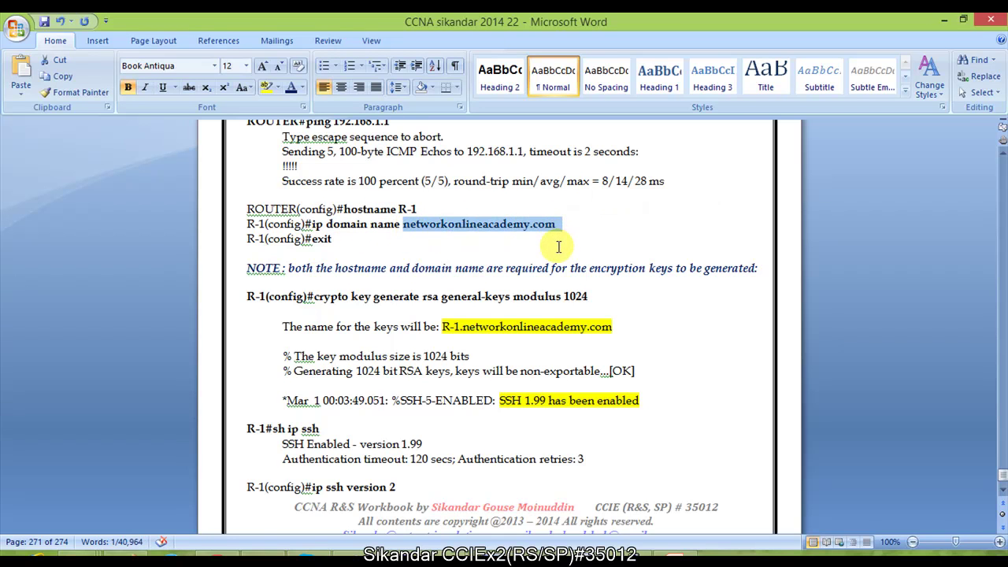
left_click(458, 242)
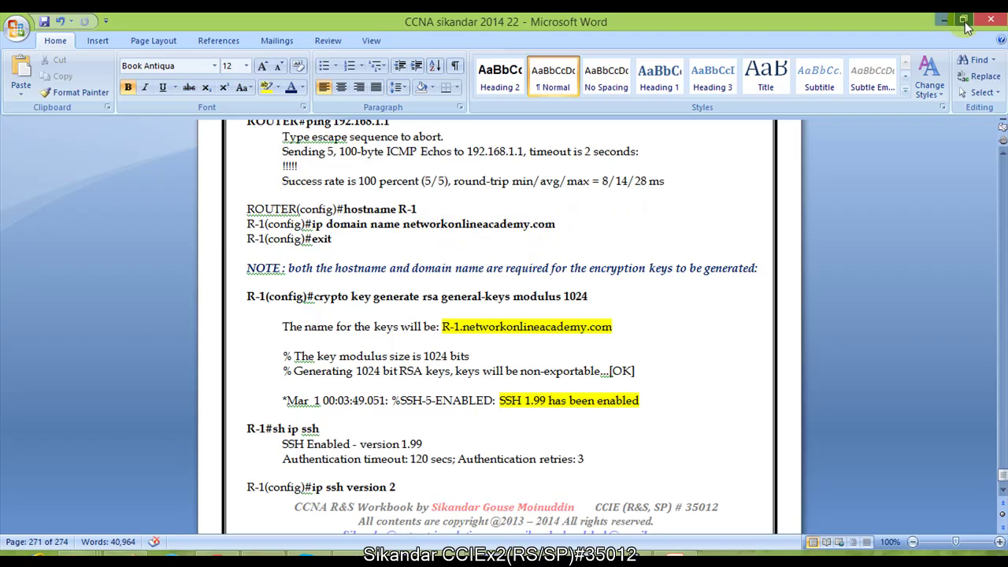
left_click(968, 27)
left_click_drag(661, 202, 691, 261)
Step: Enter global configuration on R1 and set the hostname to R-1
left_click(618, 206)
key("Return")
key("Return")
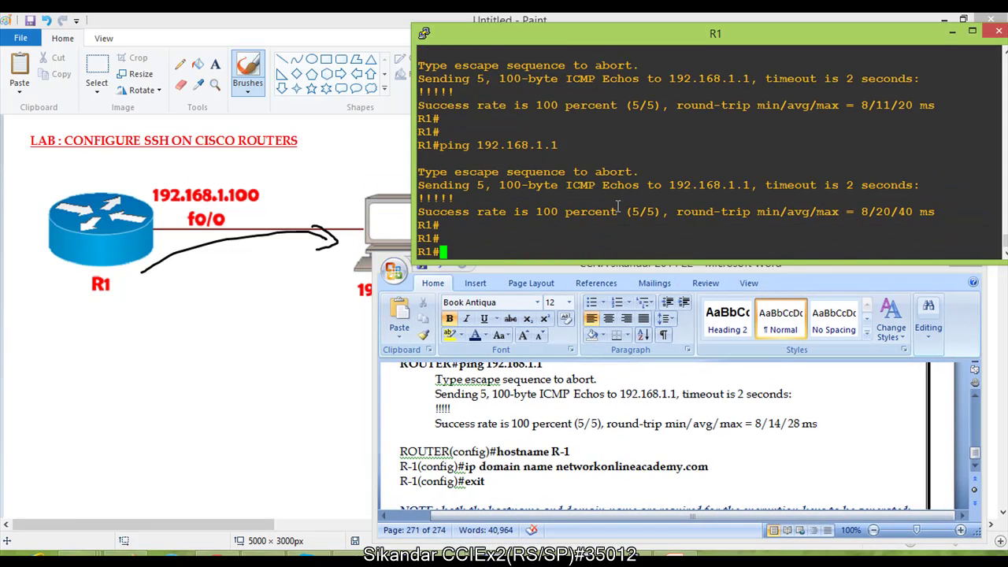
type("conf t")
key("Return")
key("Return")
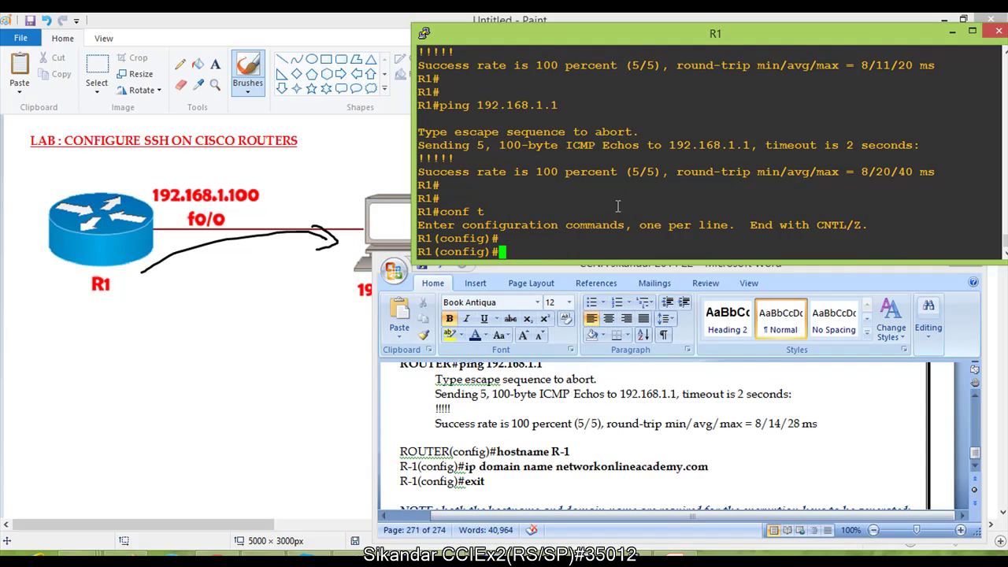
type("hos")
key("Tab")
type("R-1")
key("Return")
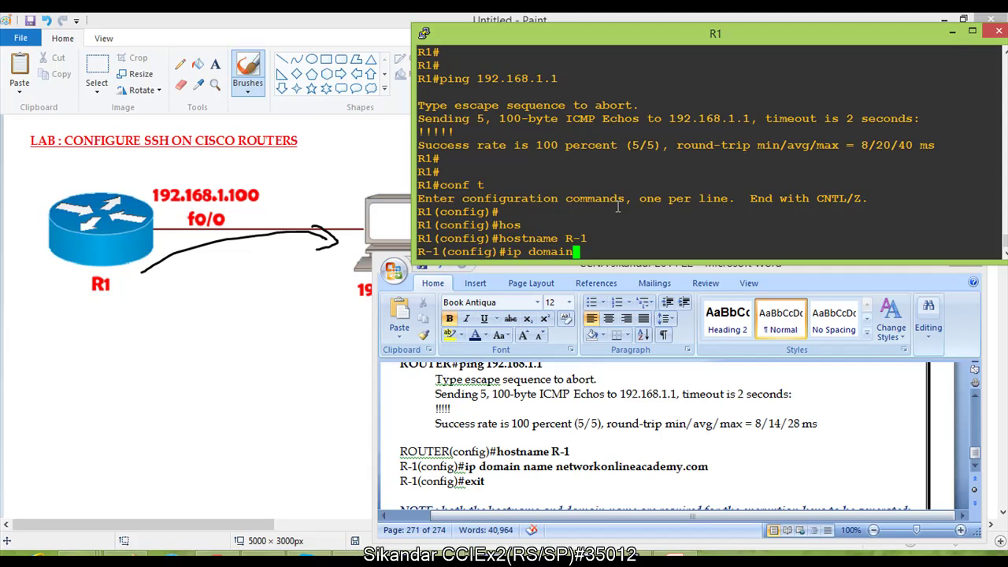
Step: Set ip domain name to networkonlineacademy.com
type("ip domain na")
key("Tab")
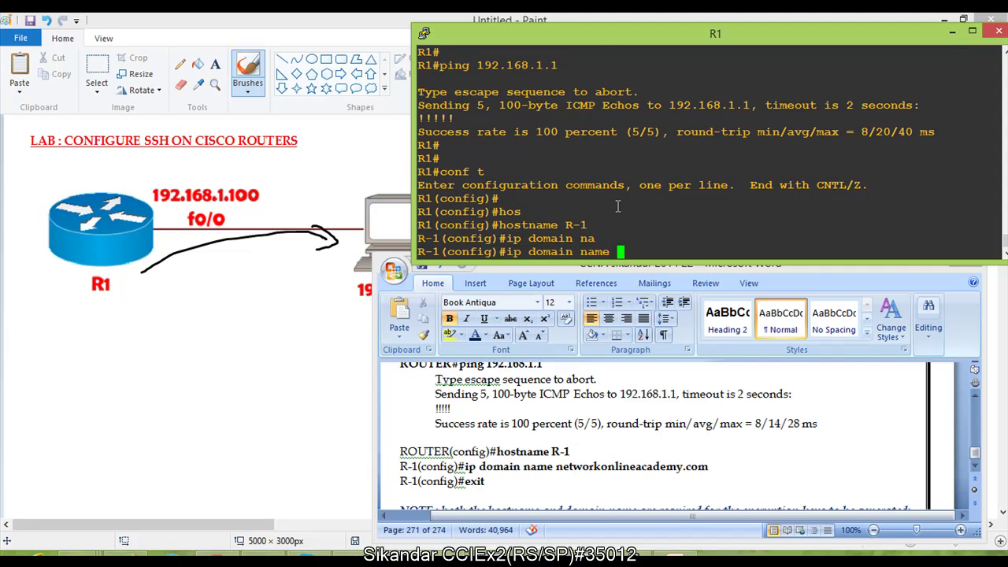
type("?")
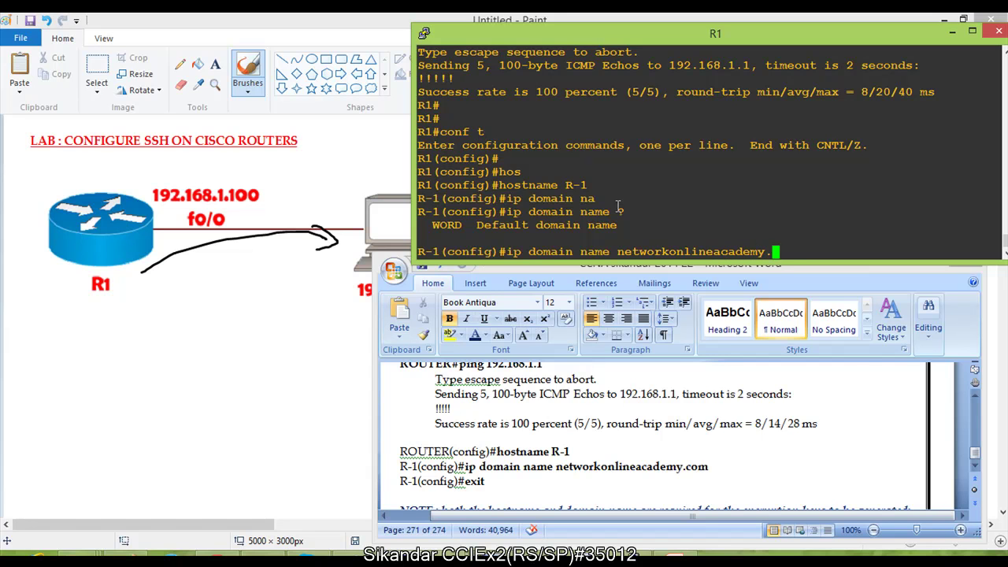
key("Return")
key("Return")
key("Return")
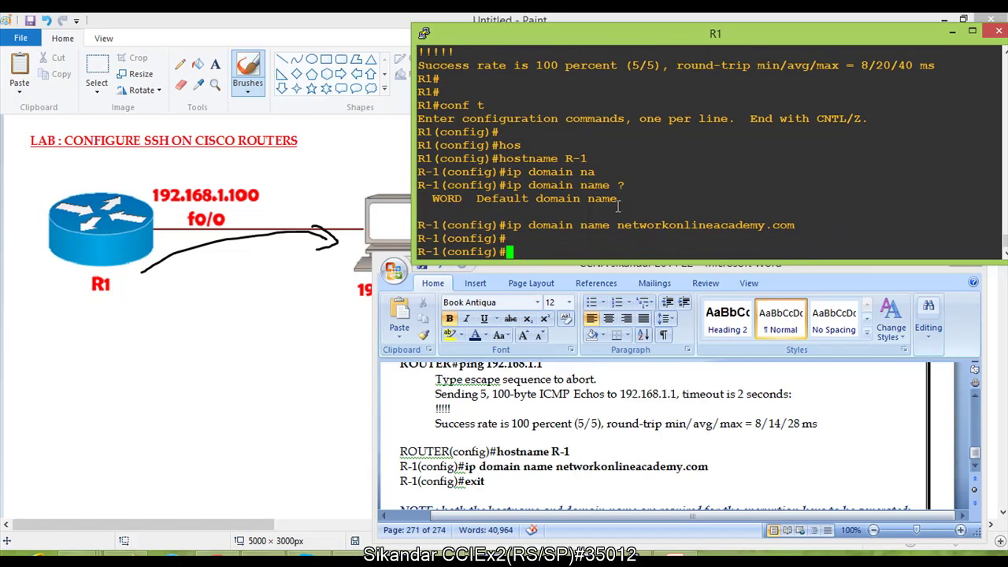
key("Return")
Step: Exit configuration mode and re-enter it with conf t
type("exit")
key("Return")
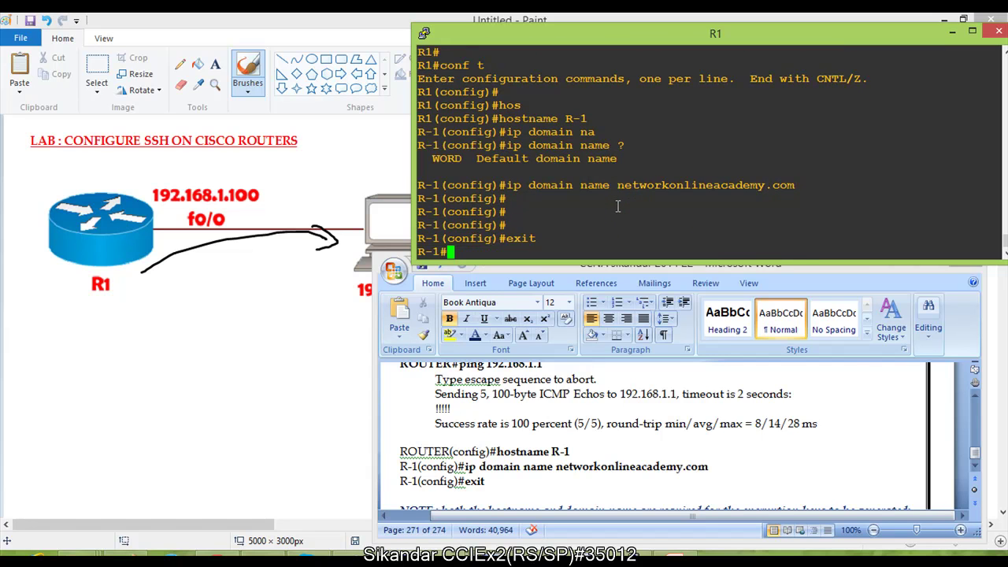
key("Return")
type("conf t")
key("Return")
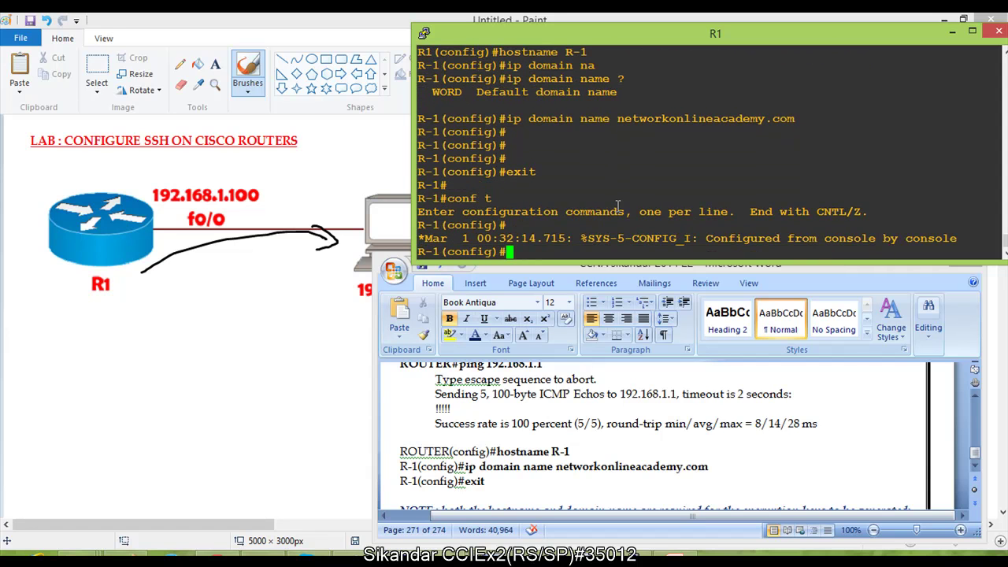
Step: Scroll the Word notes to the crypto key generate rsa lines and highlight them, then return to R1's console
left_click(567, 456)
scroll(566, 450, "down", 2)
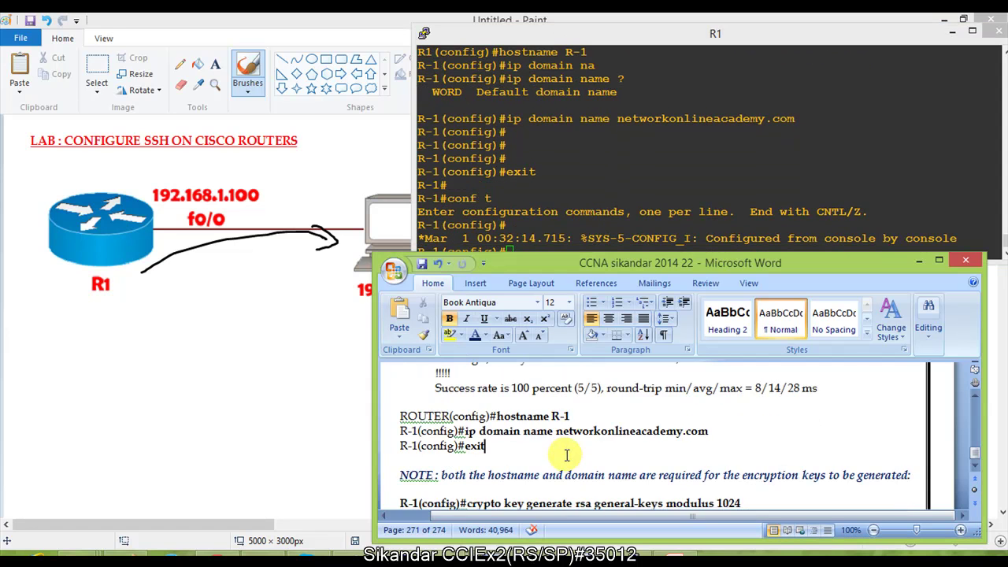
scroll(544, 454, "down", 1)
left_click_drag(422, 432, 760, 440)
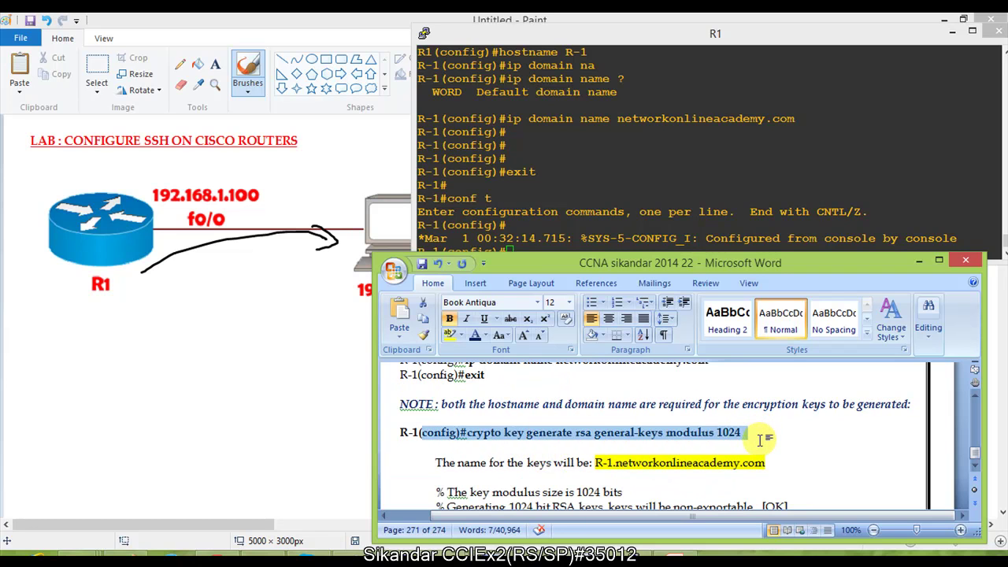
left_click(659, 442)
scroll(658, 442, "down", 1)
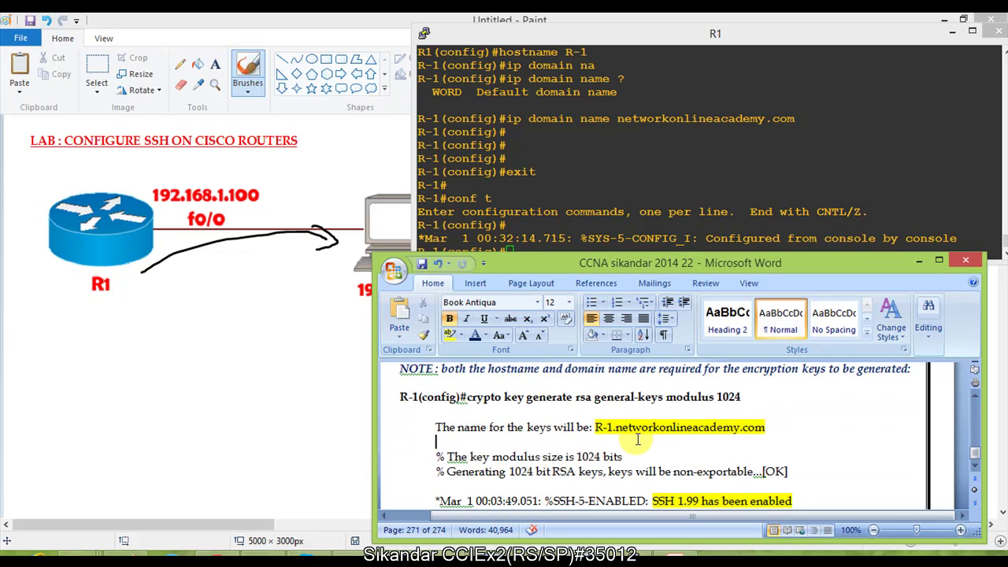
scroll(618, 451, "down", 1)
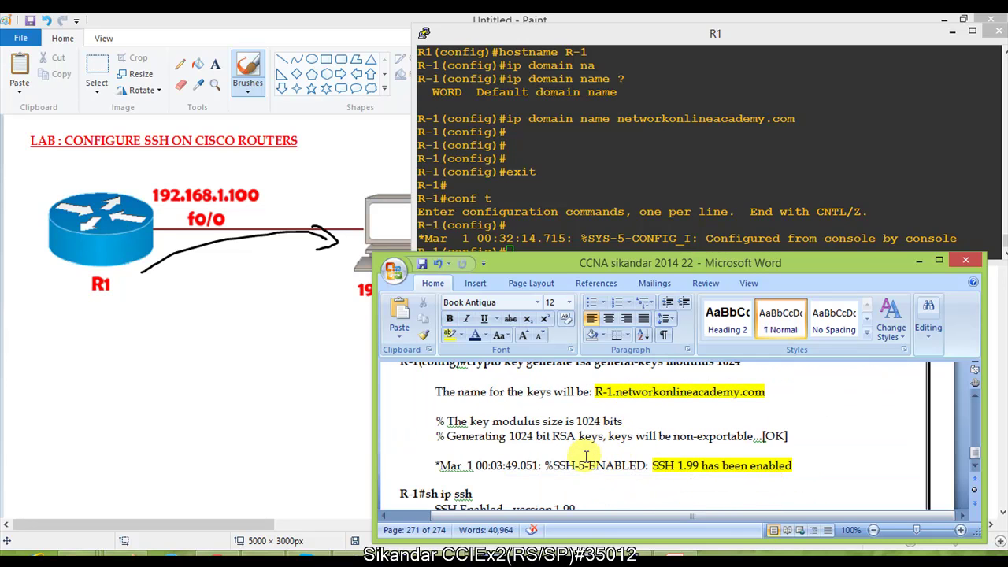
scroll(587, 453, "up", 1)
left_click_drag(468, 397, 649, 410)
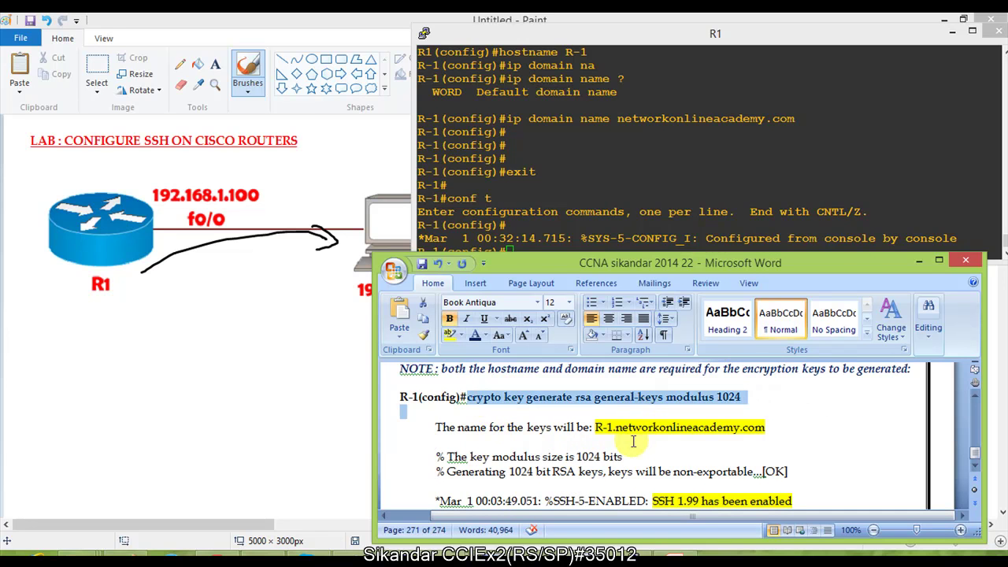
scroll(638, 438, "down", 1)
left_click_drag(589, 467, 731, 471)
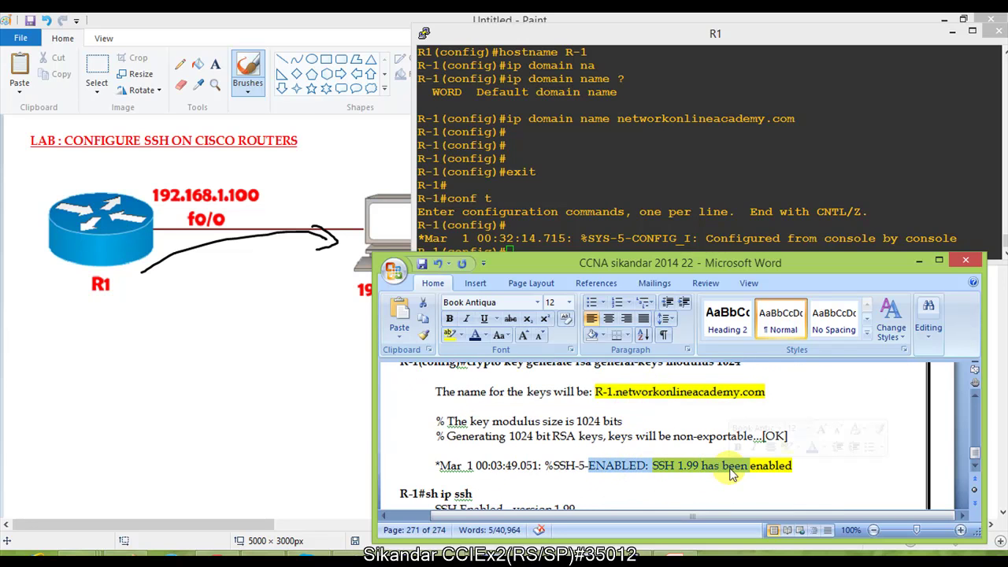
scroll(635, 418, "up", 1)
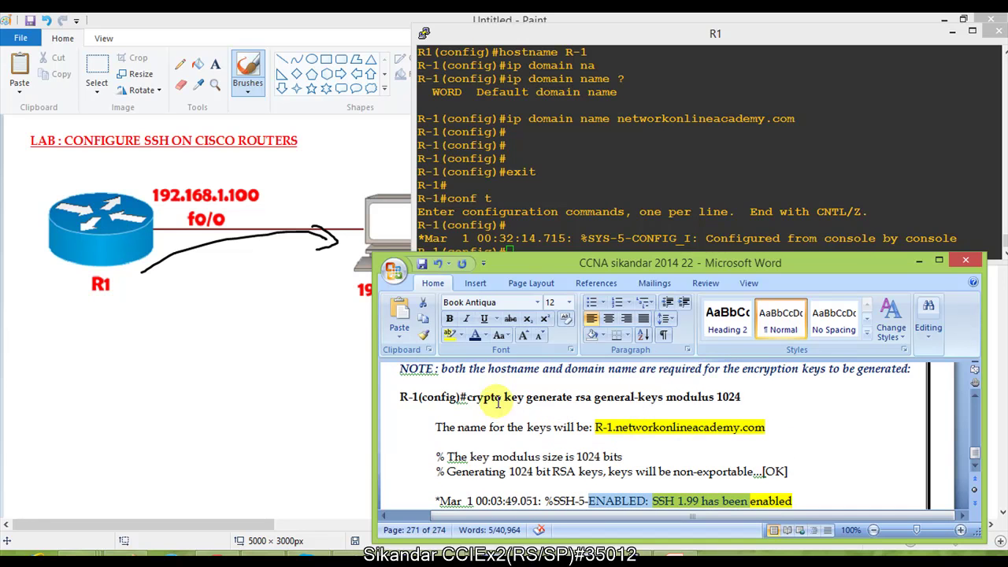
left_click(563, 237)
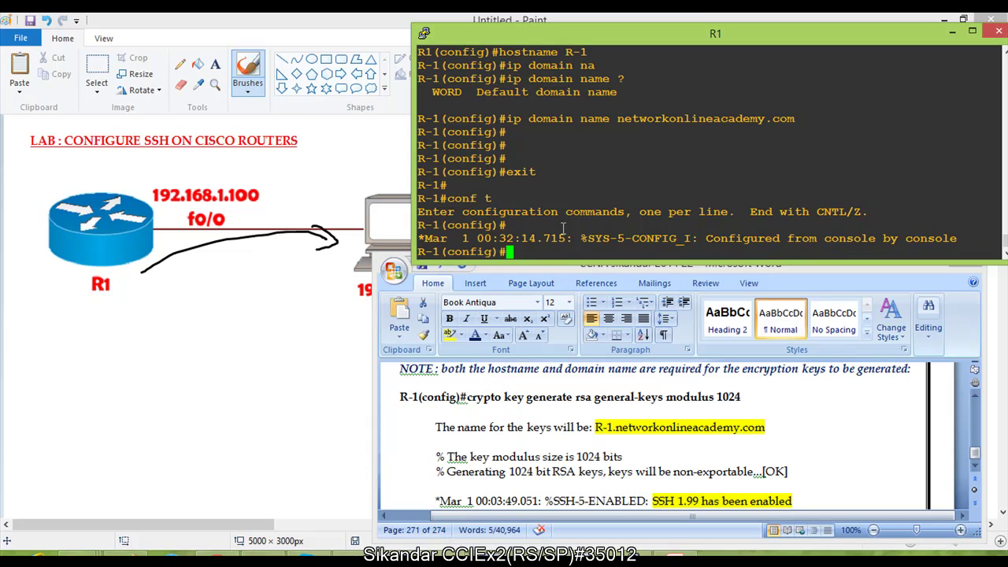
Step: Run crypto key generate rsa general-keys modulus 1024 on R-1
type("cr")
key("Tab")
type("u")
key("Tab")
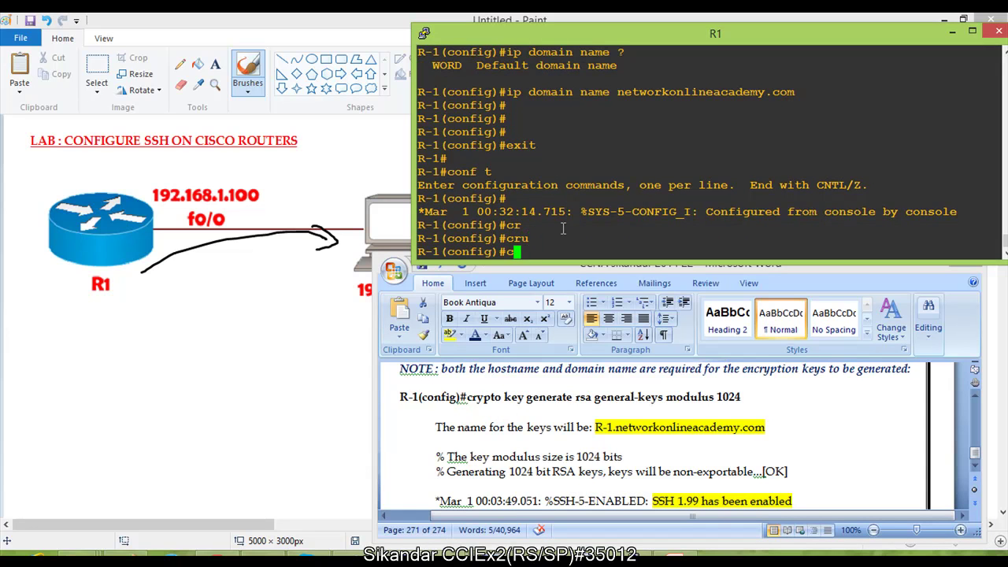
type("y")
key("Tab")
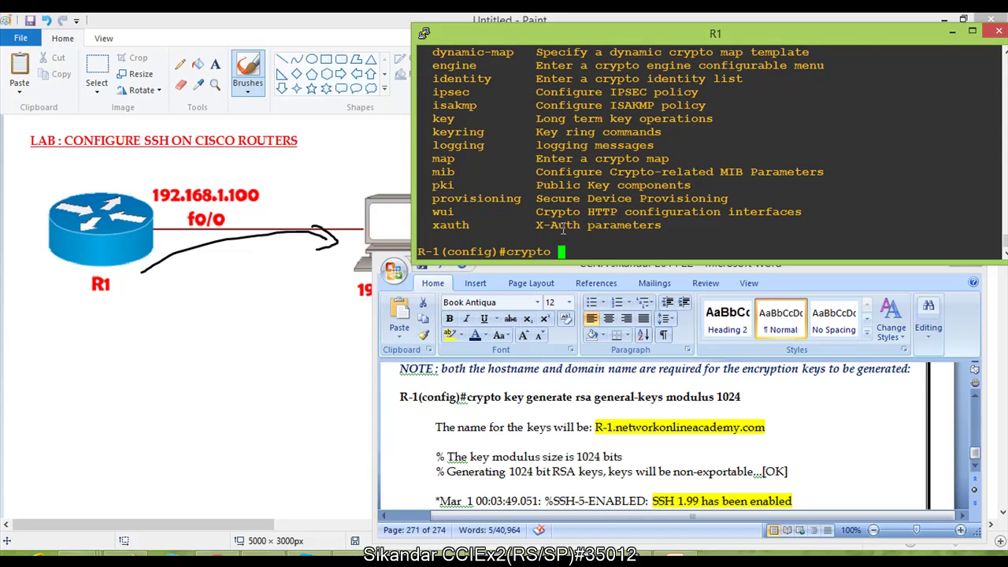
type("ke")
key("Tab")
type("ge")
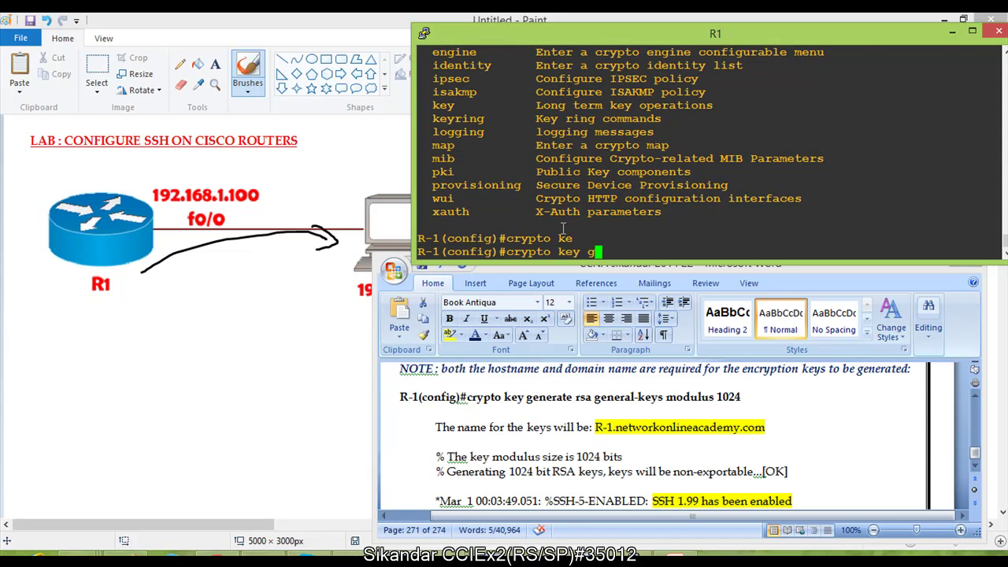
key("Tab")
type("rs")
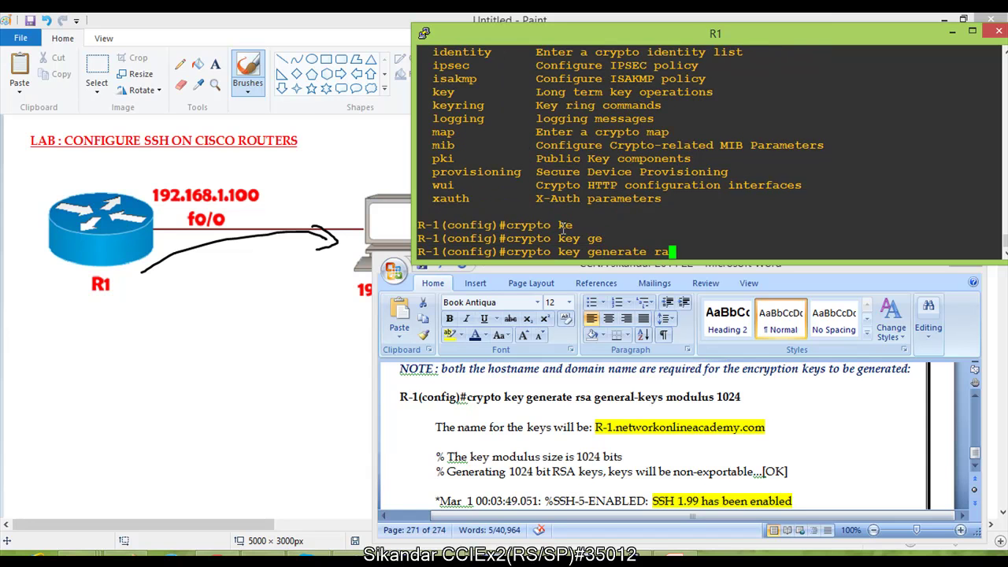
key("Tab")
type("?")
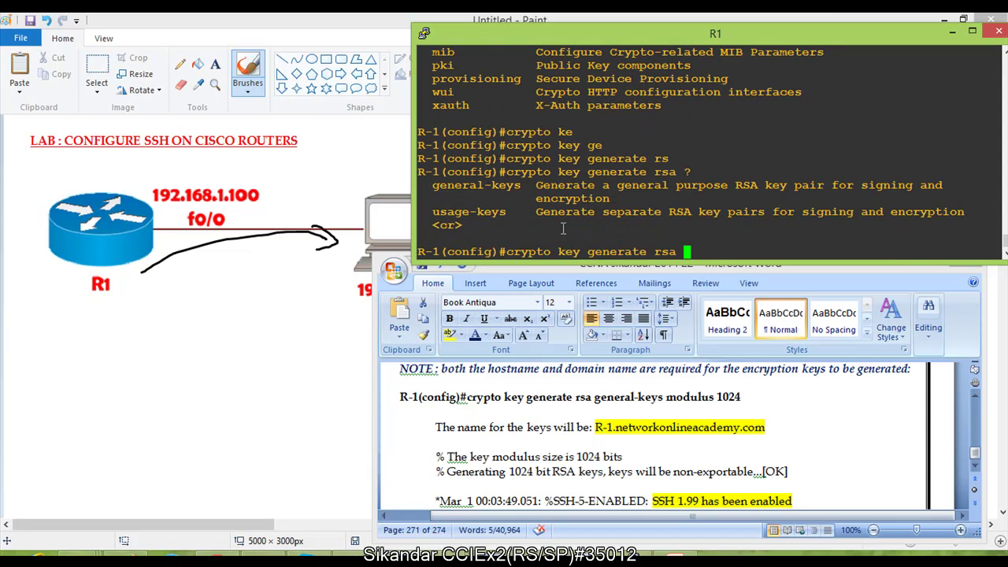
type("g")
key("Tab")
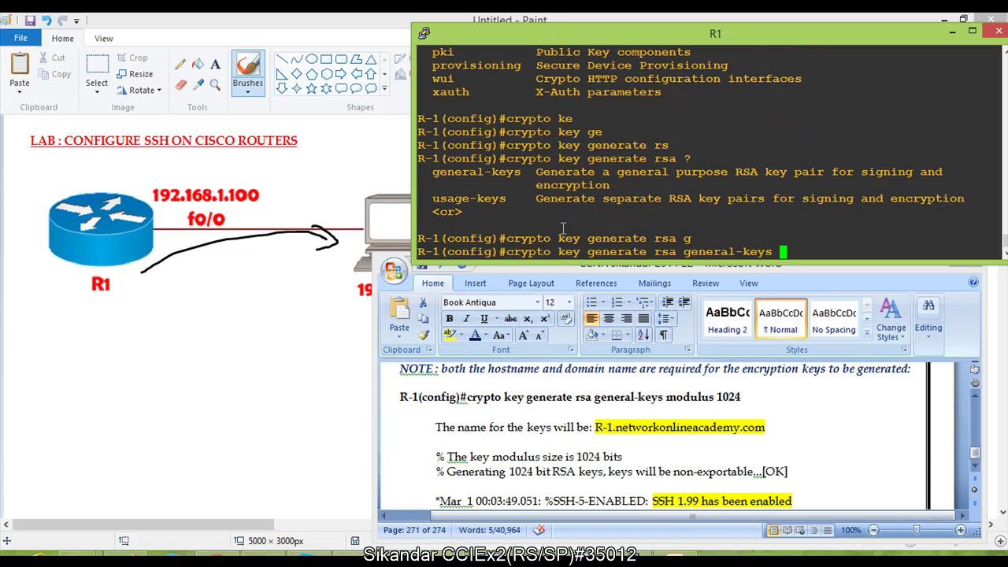
type("?")
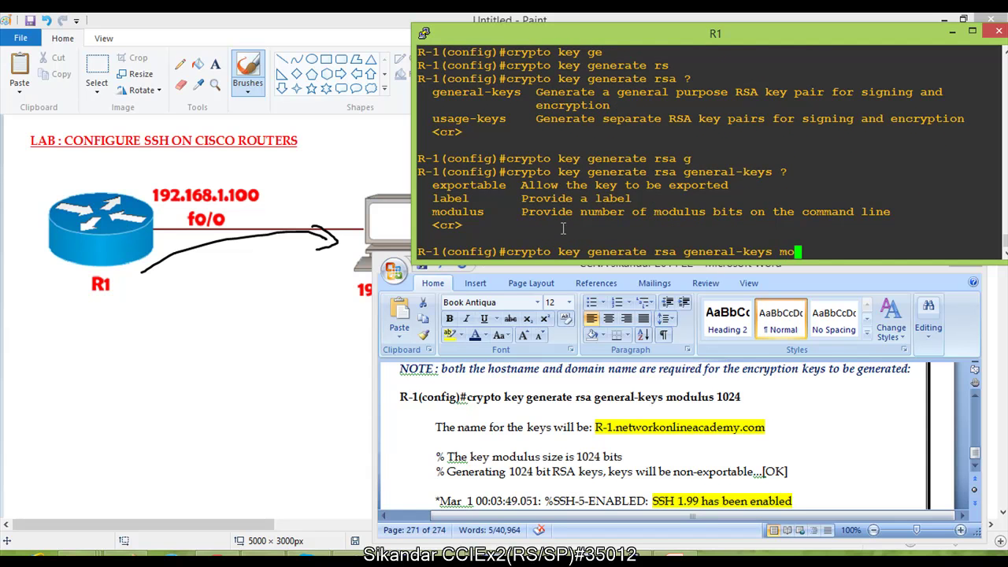
type("mo")
key("Tab")
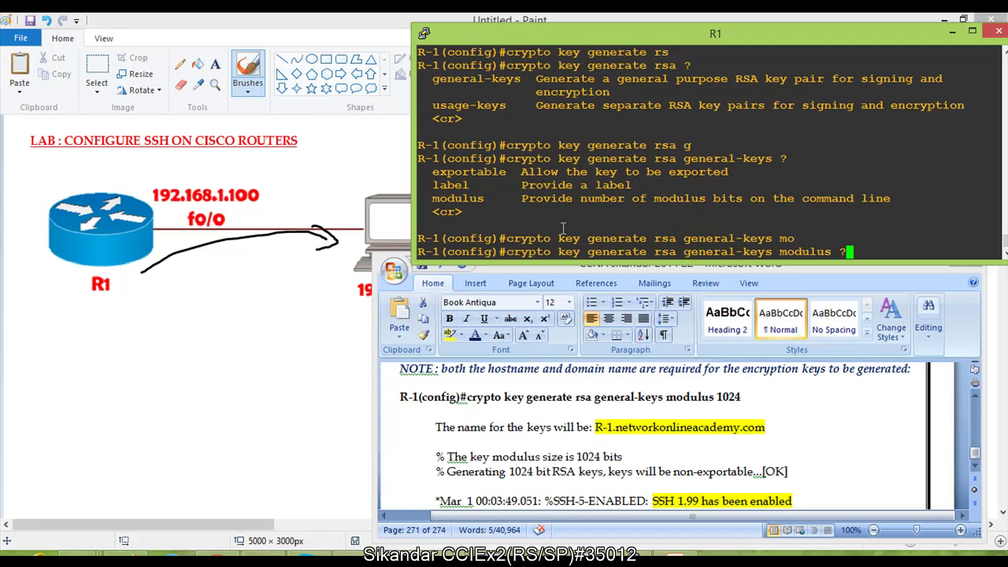
type("?")
type("1024")
key("Return")
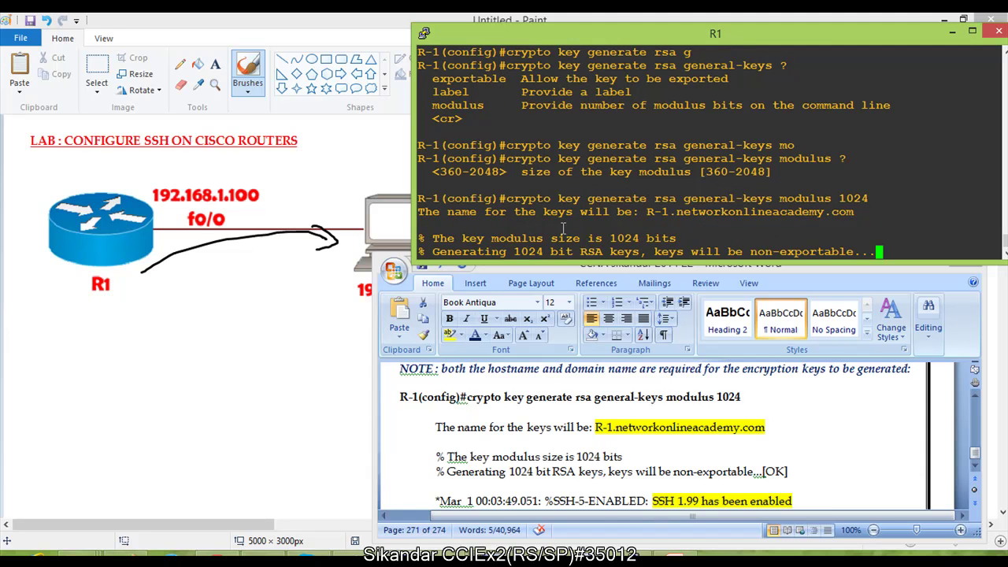
Step: Highlight the generated key name, 1024-bit modulus and SSH 1.99 enabled messages
key("Return")
key("Return")
left_click_drag(642, 136, 849, 135)
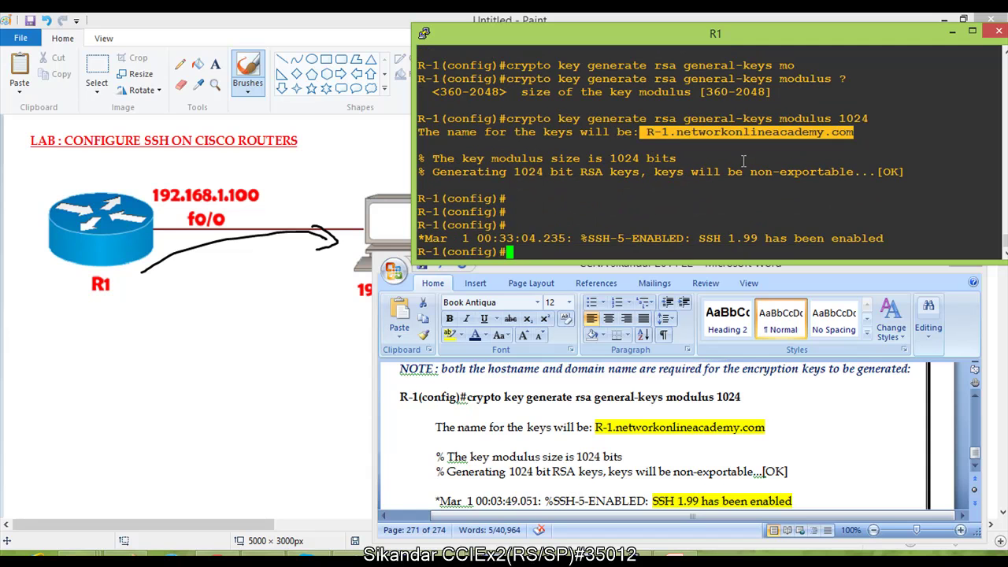
left_click_drag(547, 157, 684, 160)
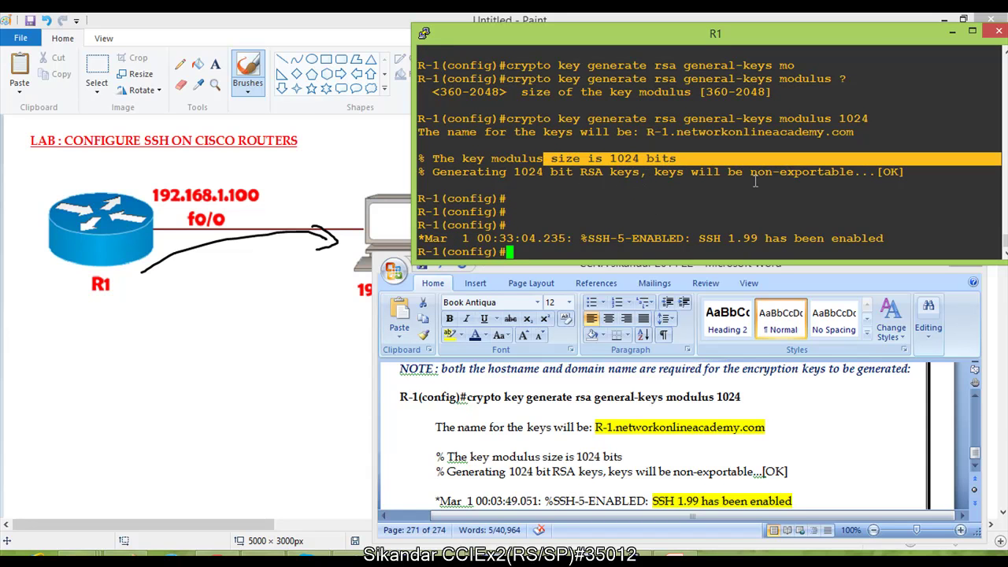
left_click_drag(643, 238, 876, 238)
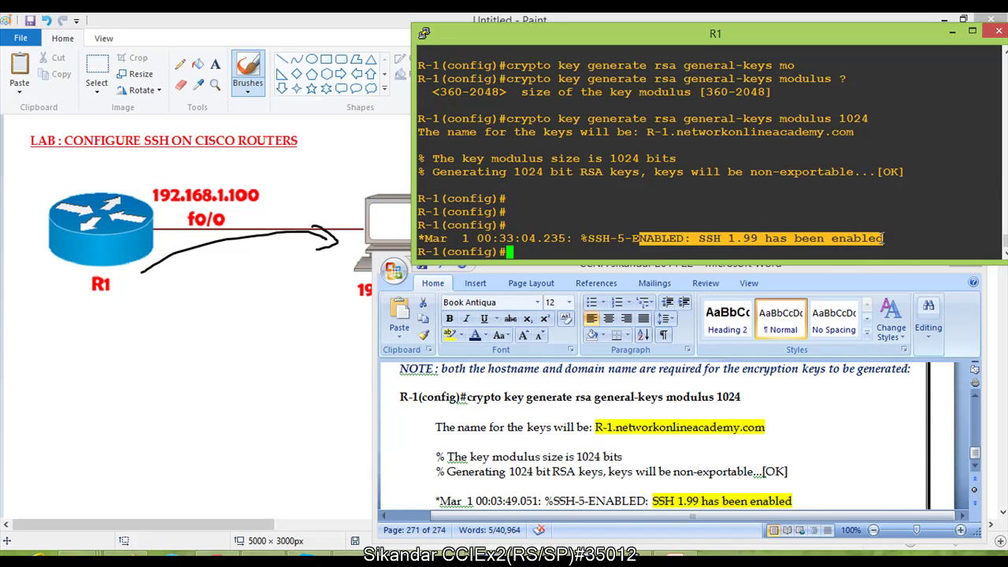
Step: End configuration, run show ip ssh, and highlight the SSH Enabled 1.99 line
key("Return")
key("Return")
key("Return")
key("Return")
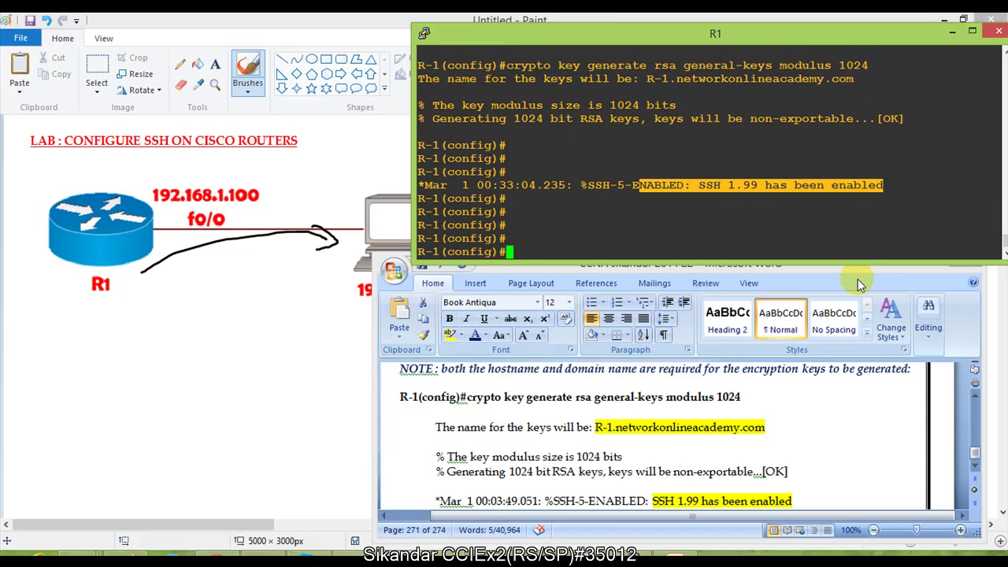
type("end")
key("Return")
key("Return")
type("sh ip sh")
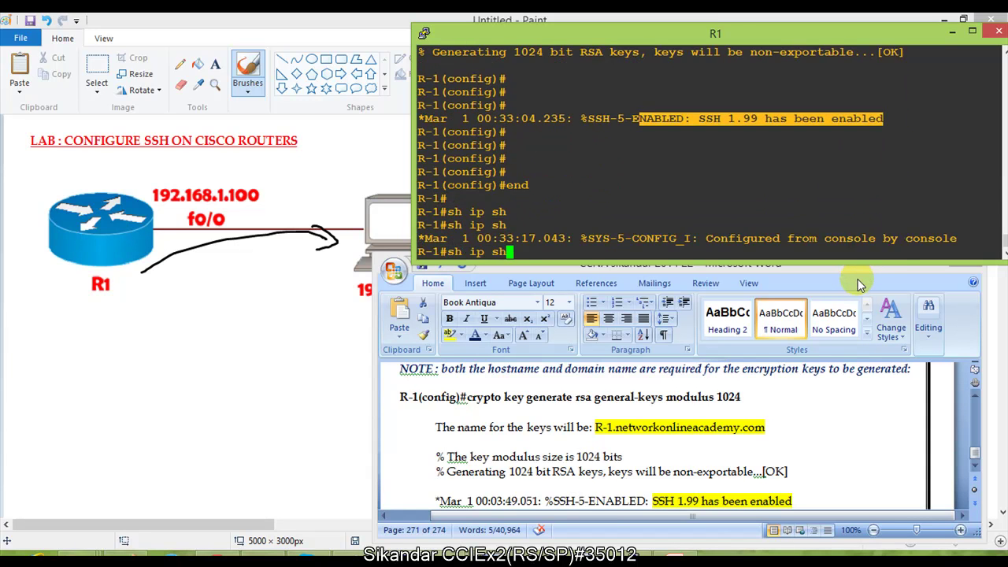
type("s")
key("Tab")
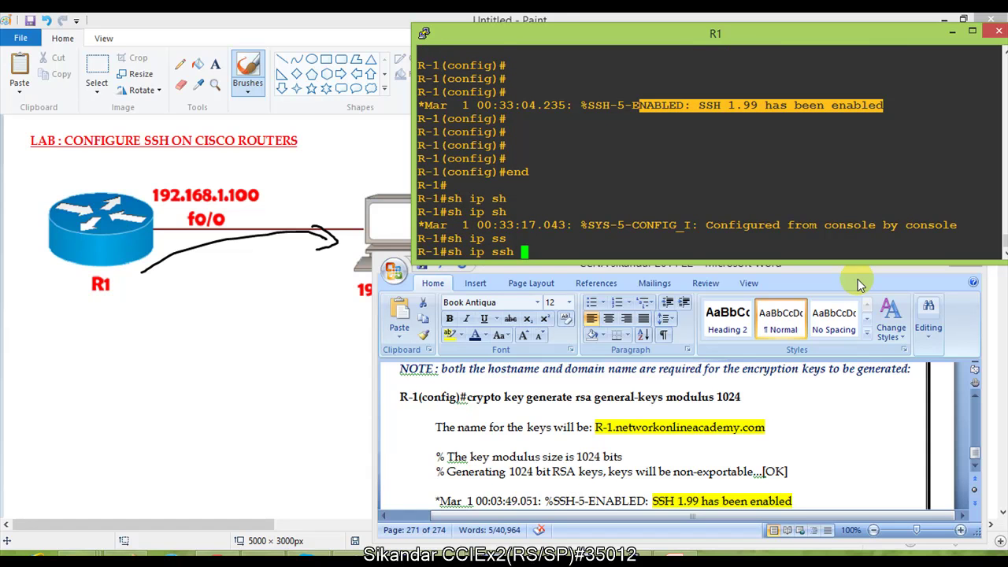
key("Return")
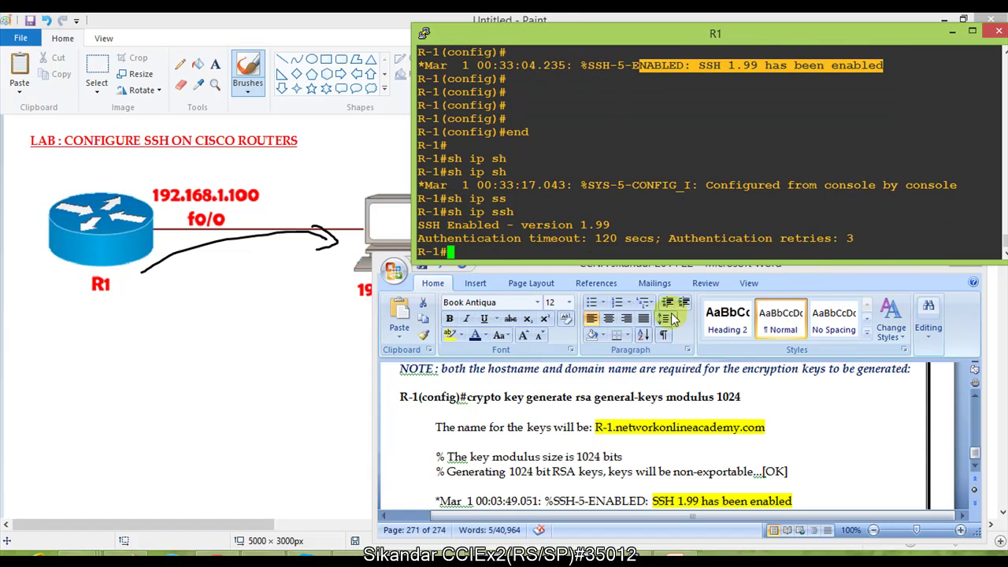
left_click_drag(499, 226, 628, 227)
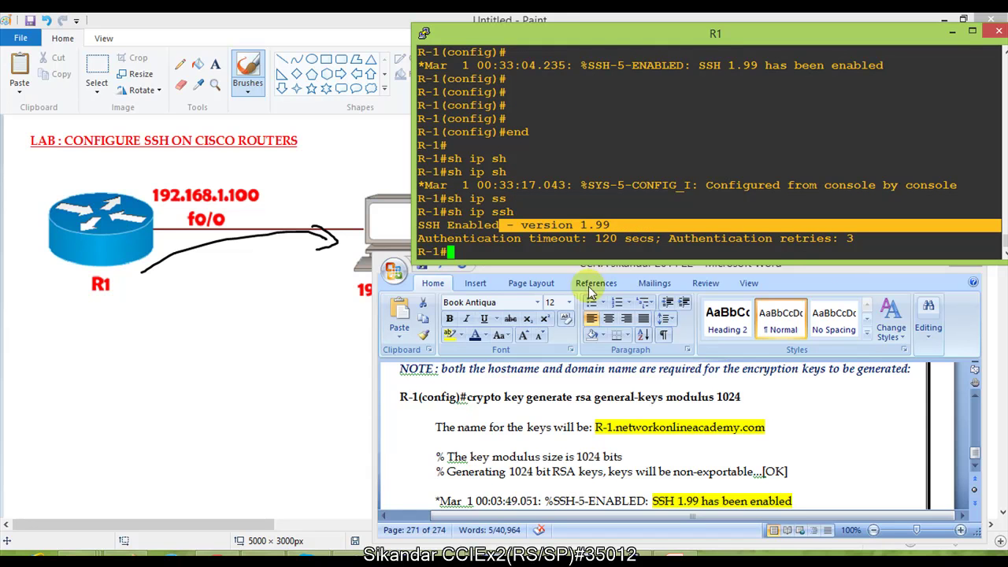
Step: Scroll the workbook notes down to the SSH version command
left_click(487, 433)
scroll(490, 435, "down", 3)
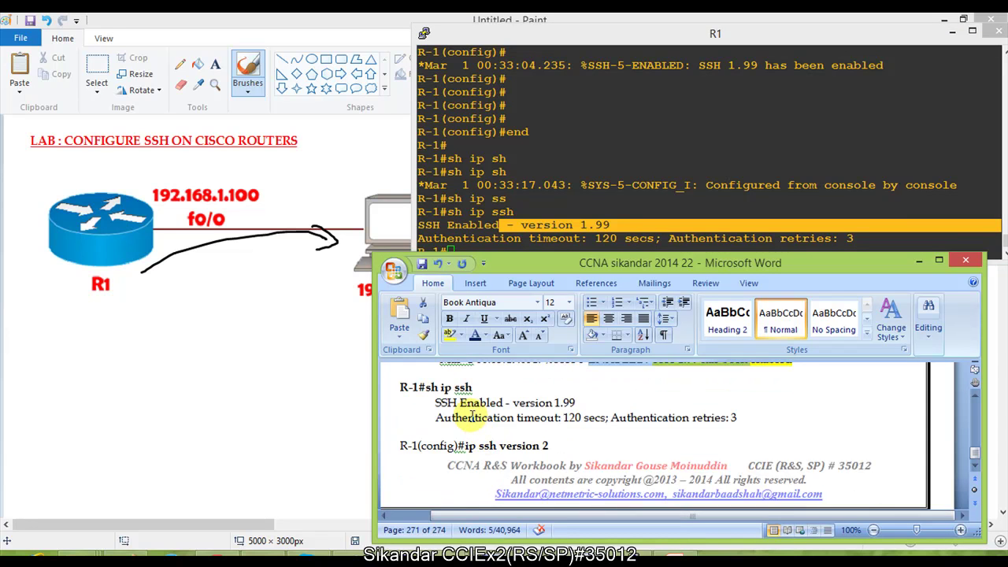
scroll(473, 418, "down", 1)
left_click_drag(455, 410, 562, 418)
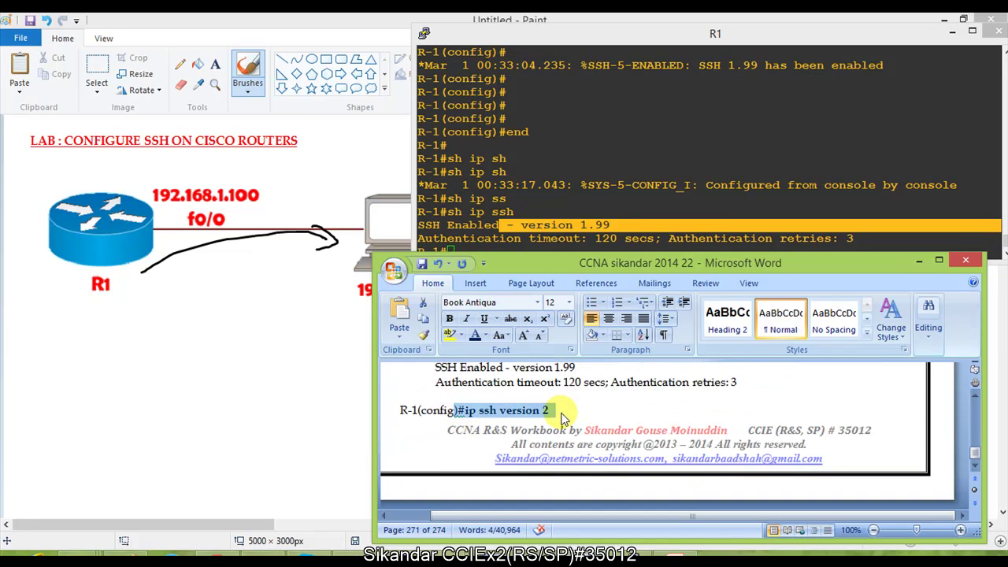
Step: In R1's global configuration, apply ip ssh version 2
left_click(544, 208)
key("Return")
type("conf t")
key("Return")
key("Return")
type("conf t")
key("Return")
key("Return")
type("ip sh")
key("Tab")
type("s")
key("Tab")
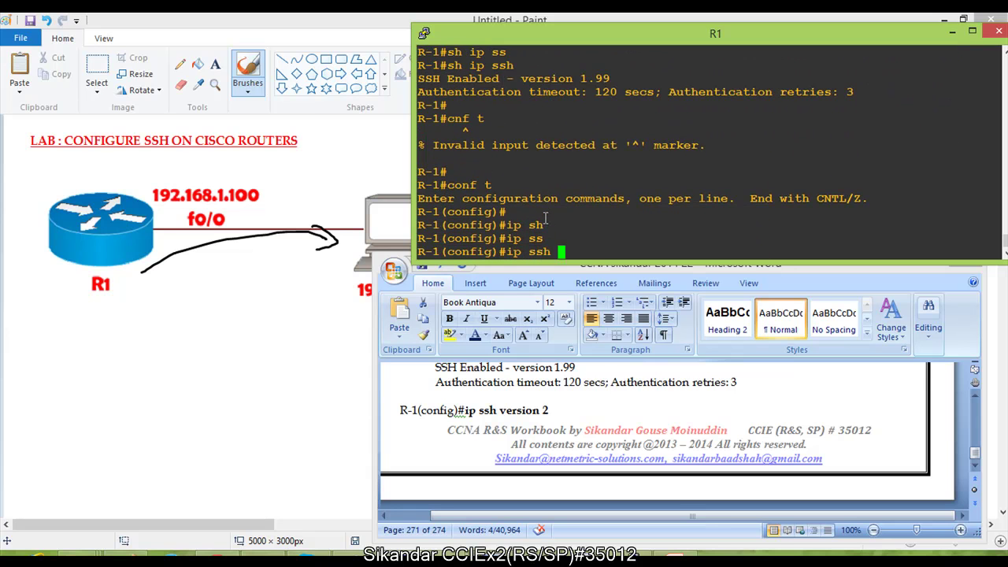
type("ver")
key("Tab")
type("?")
type("2")
key("Return")
key("Return")
Step: Leave configuration and confirm with show ip ssh that SSH version 2.0 is enabled
type("end")
key("Return")
key("Return")
type("sh ip ")
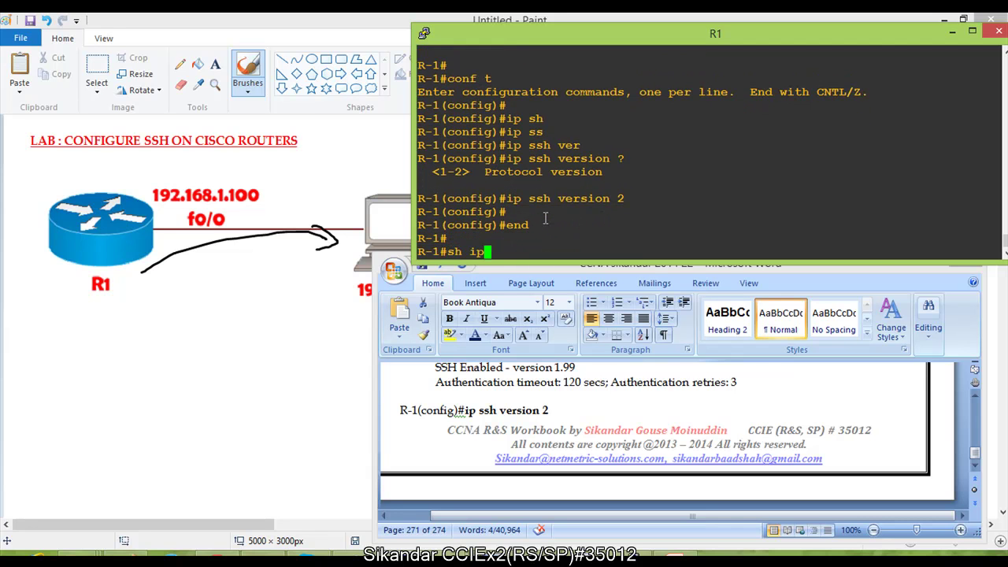
type("sj")
key("Tab")
type("s")
key("Tab")
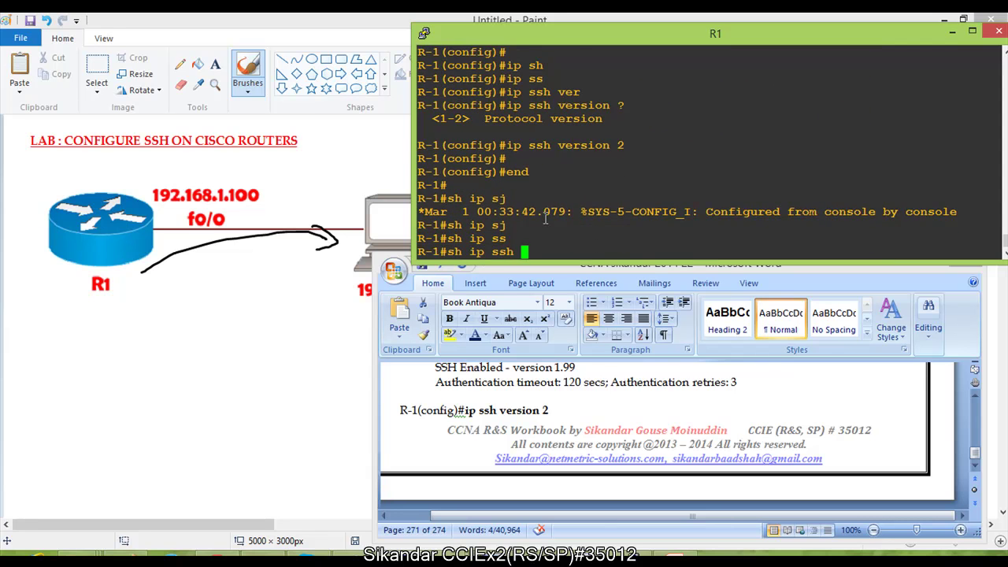
type("h")
key("Return")
left_click_drag(471, 228, 633, 227)
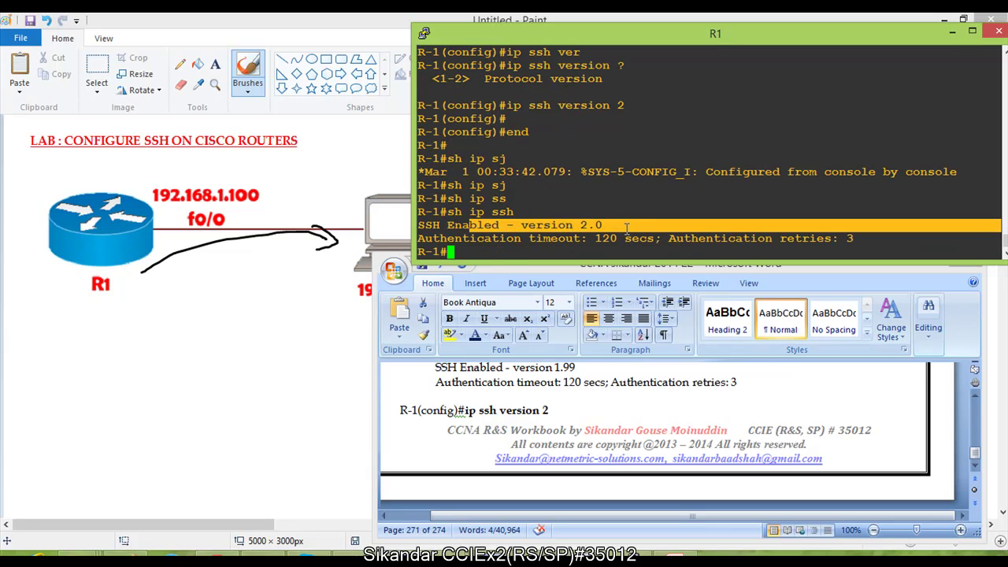
Step: Scroll further down the workbook notes to the next commands
left_click(550, 225)
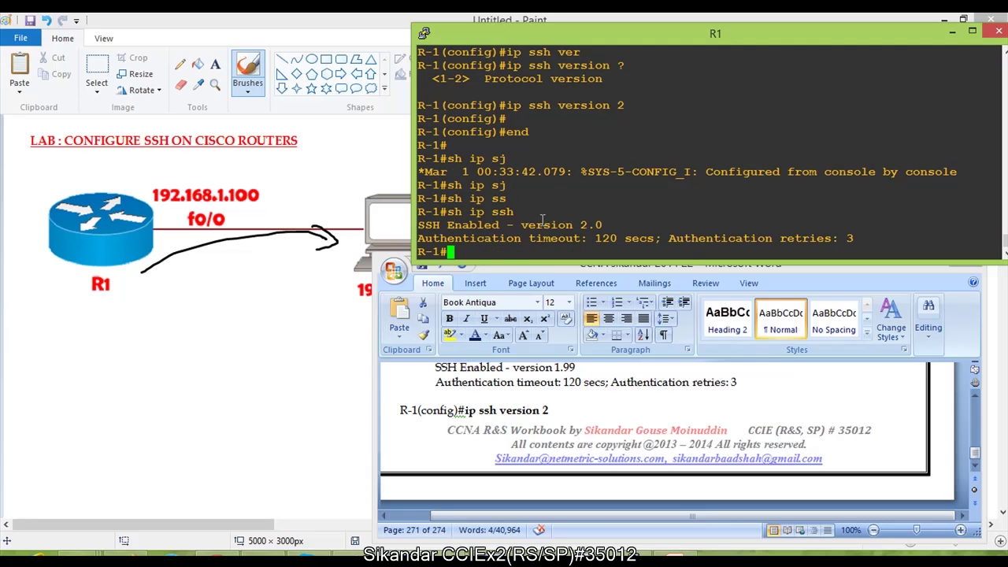
left_click(518, 413)
scroll(513, 415, "down", 1)
scroll(514, 415, "down", 4)
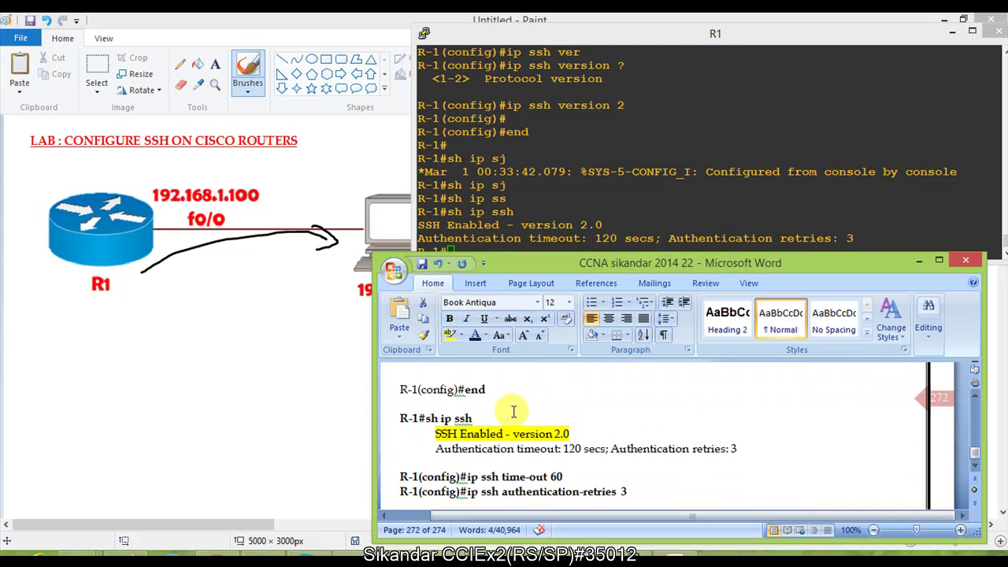
Step: Select the ip ssh time-out 60 and authentication-retries commands in the notes
scroll(513, 412, "down", 1)
scroll(514, 412, "down", 1)
left_click_drag(447, 406, 617, 434)
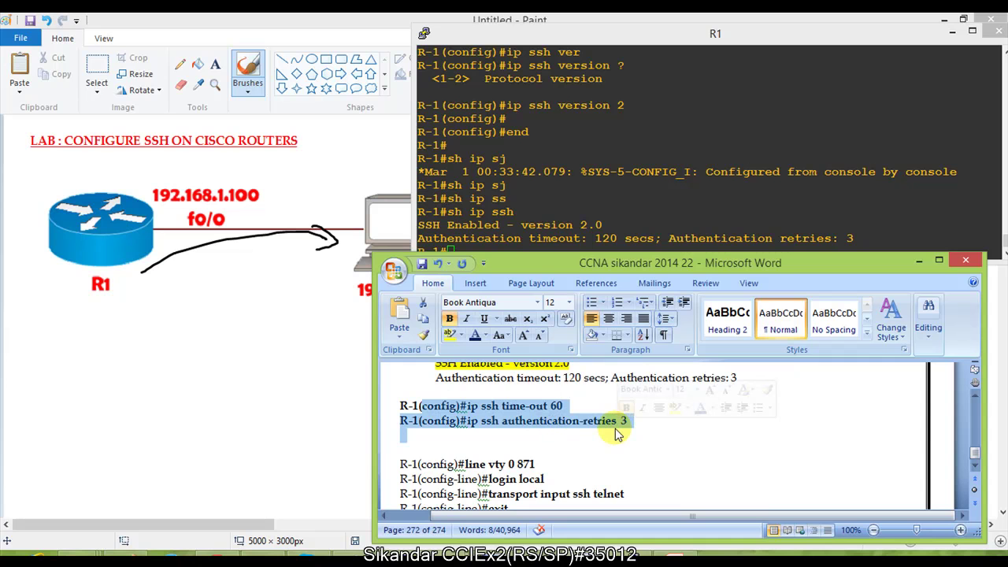
left_click_drag(460, 406, 618, 418)
left_click_drag(481, 407, 609, 415)
Step: Set R1's SSH time-out to 60 seconds in global configuration
left_click(516, 212)
key("Return")
key("Return")
type("conf t")
key("Return")
key("Return")
type("ip sh")
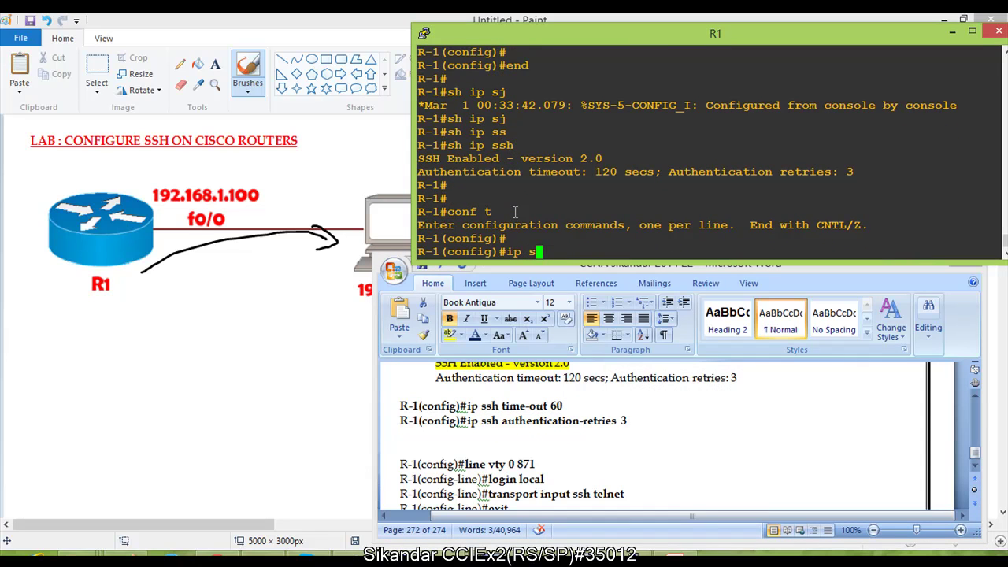
key("Tab")
type("h")
key("Tab")
key("BackSpace")
type("sh")
key("Tab")
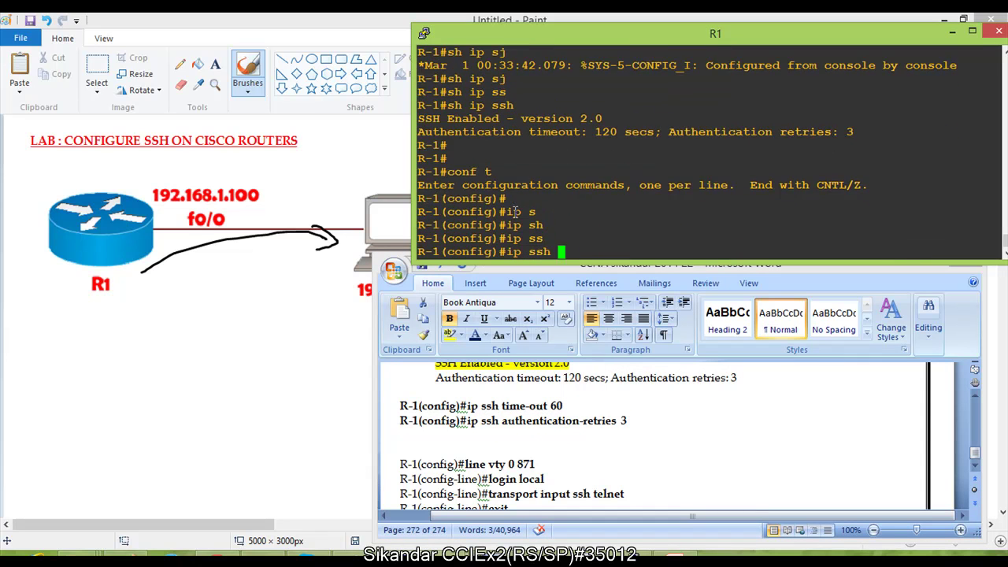
type("tim")
key("Tab")
type("?")
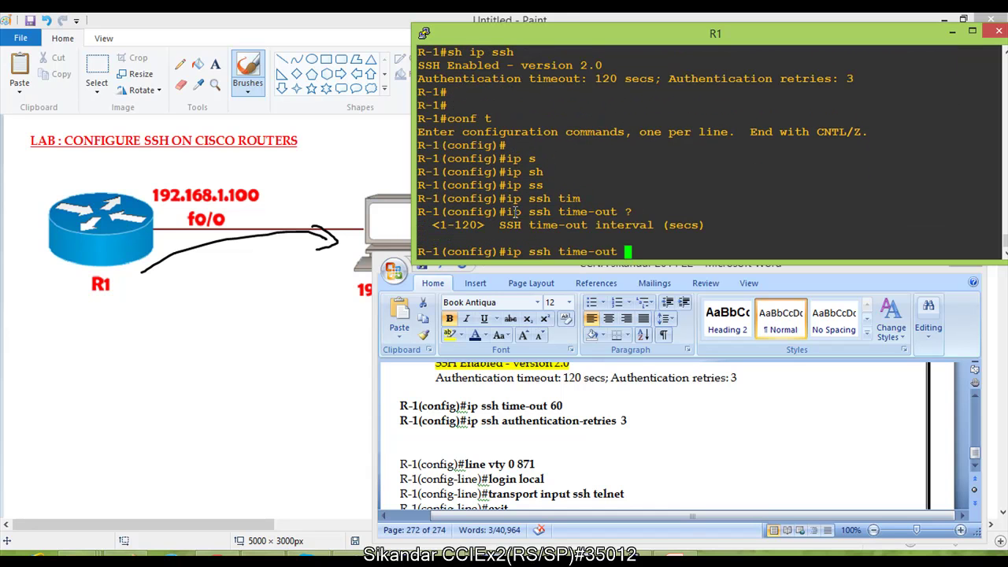
type("60")
key("Return")
key("Return")
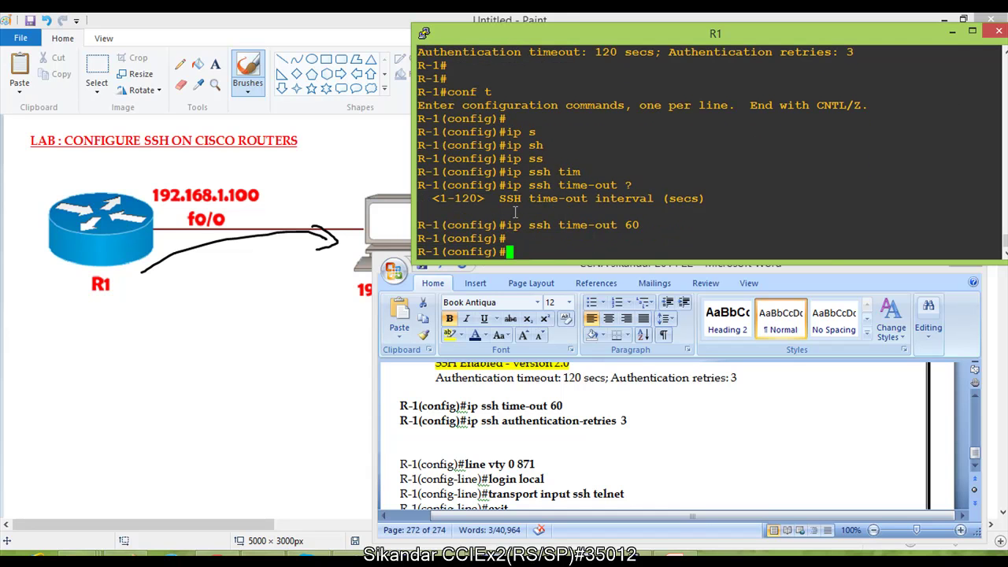
Step: Set SSH authentication retries to 3, then exit and re-enter conf t
type("ip sh")
key("Tab")
key("Tab")
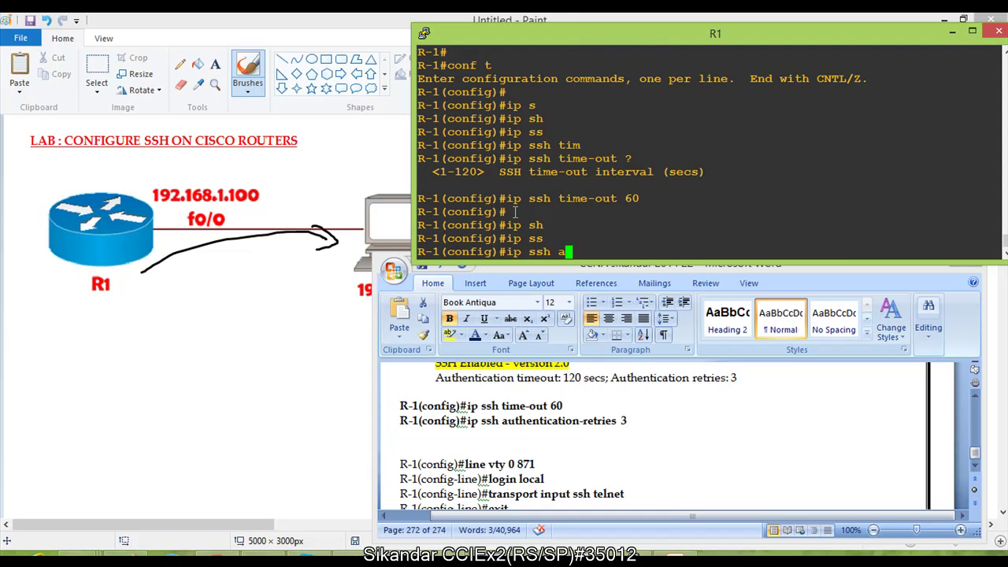
type("a")
key("Tab")
type("?")
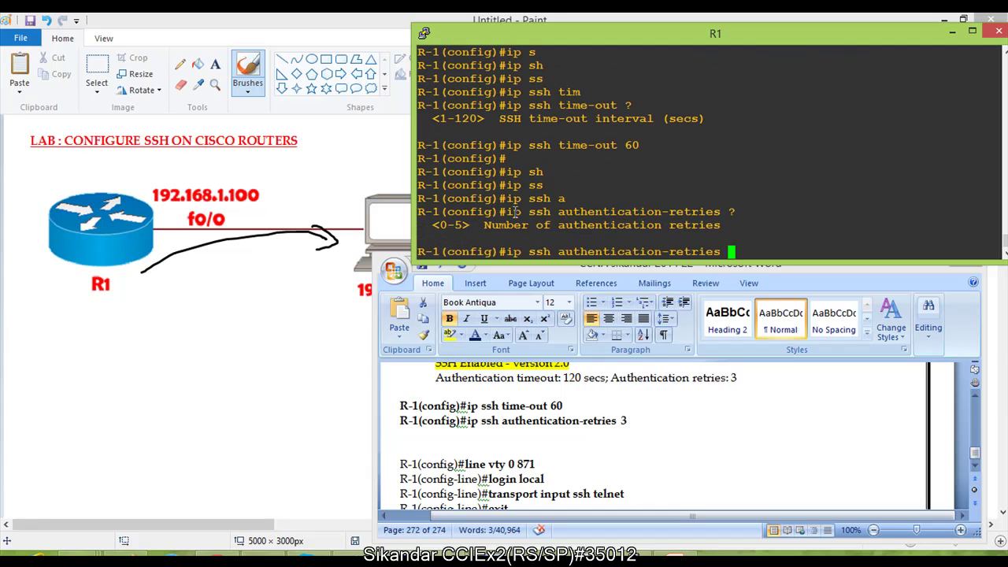
type("3")
key("Return")
key("Return")
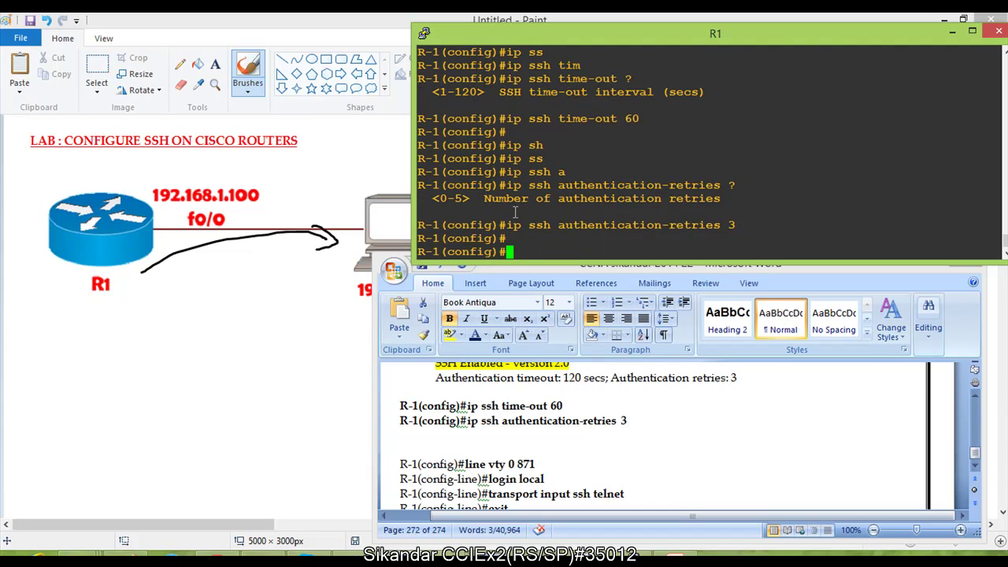
type("exit")
key("Return")
type("conf t")
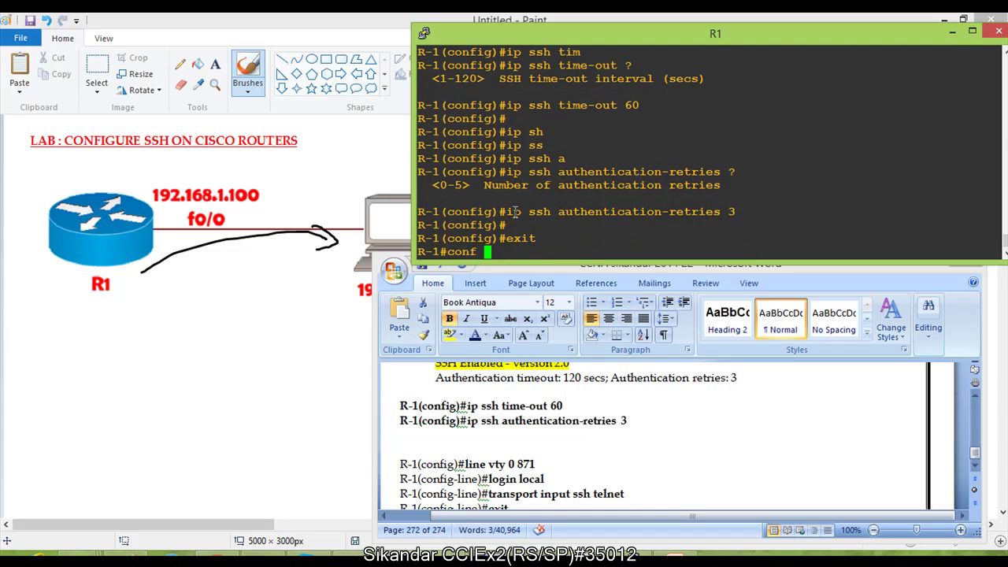
key("Return")
key("Return")
key("Return")
key("Return")
Step: Select the line vty and login local commands in the workbook notes
left_click(495, 471)
scroll(493, 468, "down", 2)
scroll(492, 468, "up", 1)
left_click_drag(422, 393, 573, 444)
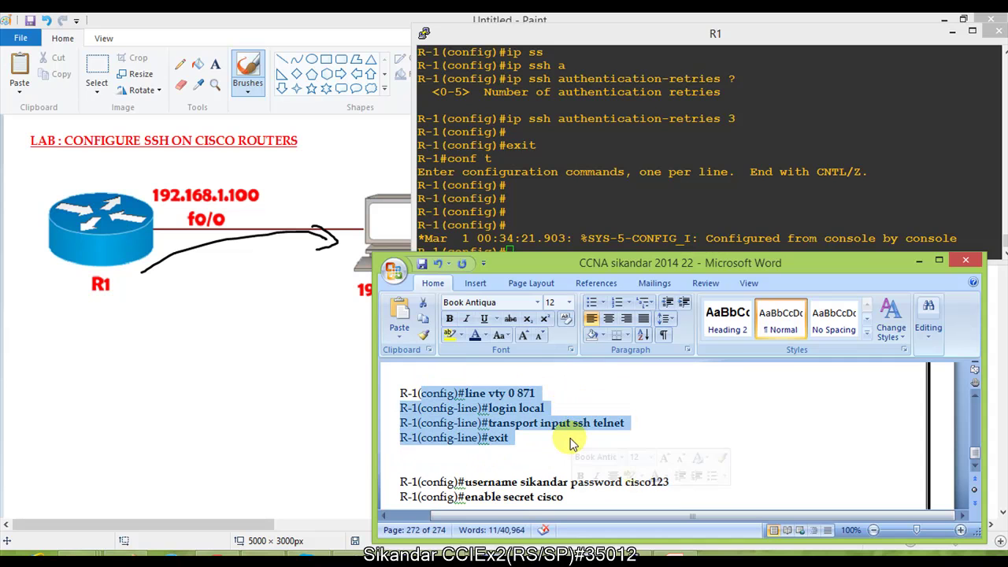
left_click(518, 408)
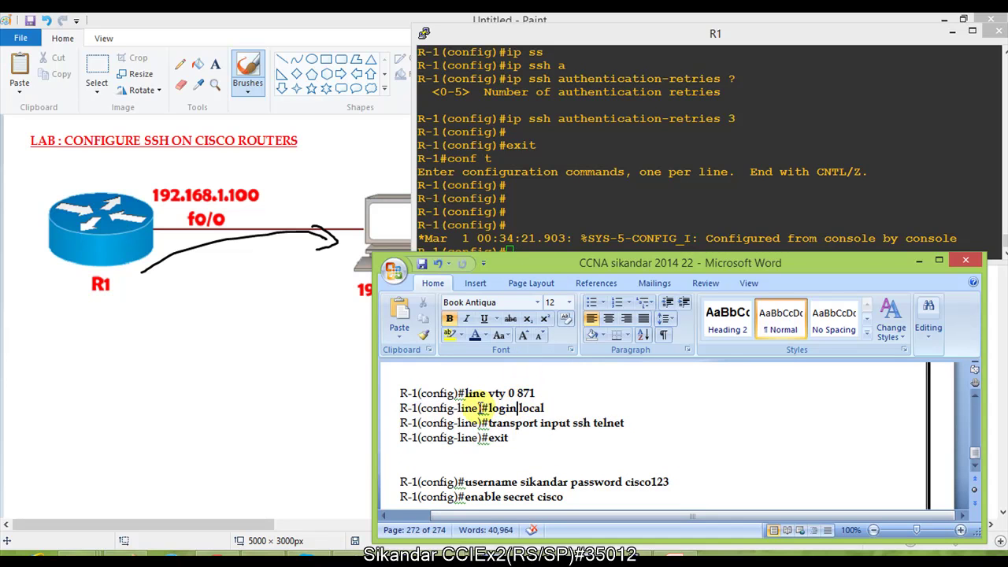
left_click_drag(482, 408, 575, 409)
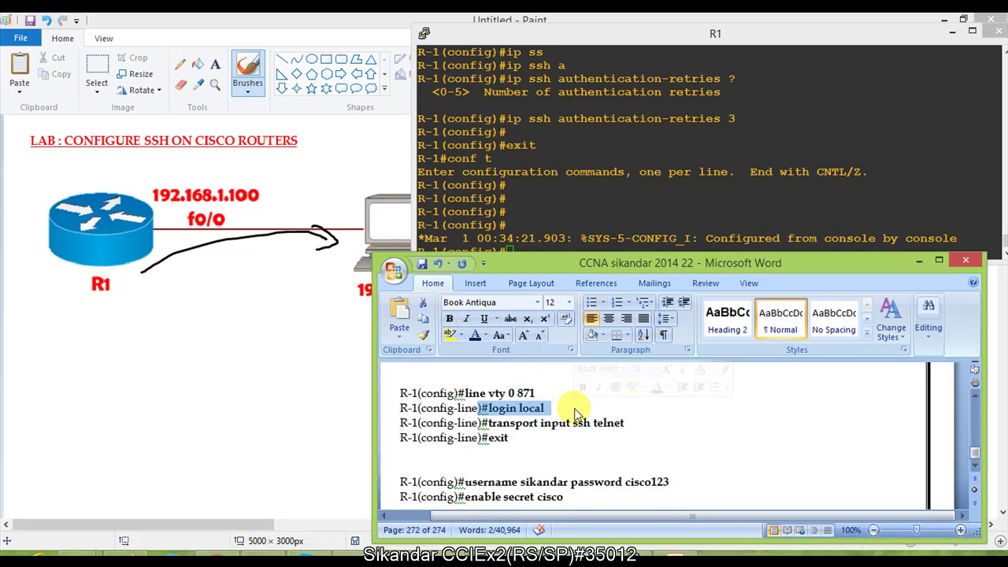
Step: Query line vty ? on R1 to see the 0-871 range, then show the lab diagram
left_click(537, 225)
key("Return")
key("Return")
type("line vty ?")
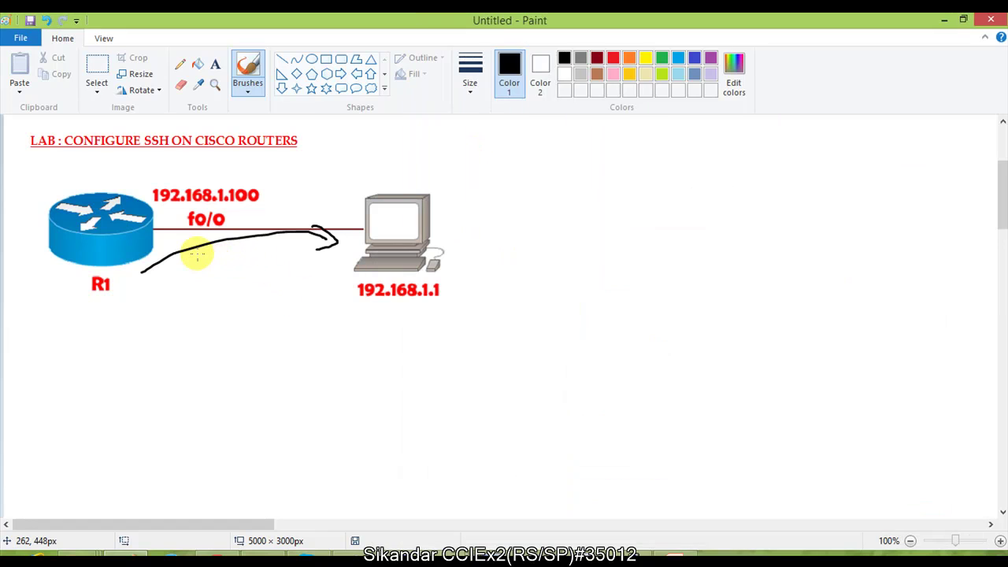
left_click(199, 256)
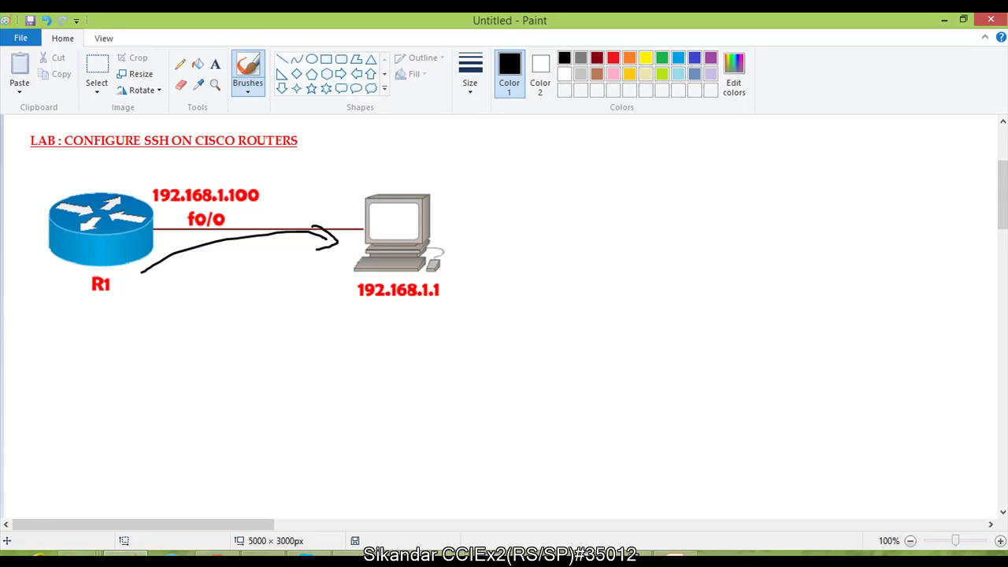
Step: Scribble notes on the diagram, undo them with Ctrl+Z, and bring the Word notes forward
left_click_drag(462, 278, 483, 291)
mouse_move(218, 312)
left_mouse_down()
mouse_move(321, 343)
mouse_move(348, 335)
left_mouse_up()
mouse_move(245, 371)
left_mouse_down()
mouse_move(267, 392)
mouse_move(316, 381)
left_mouse_up()
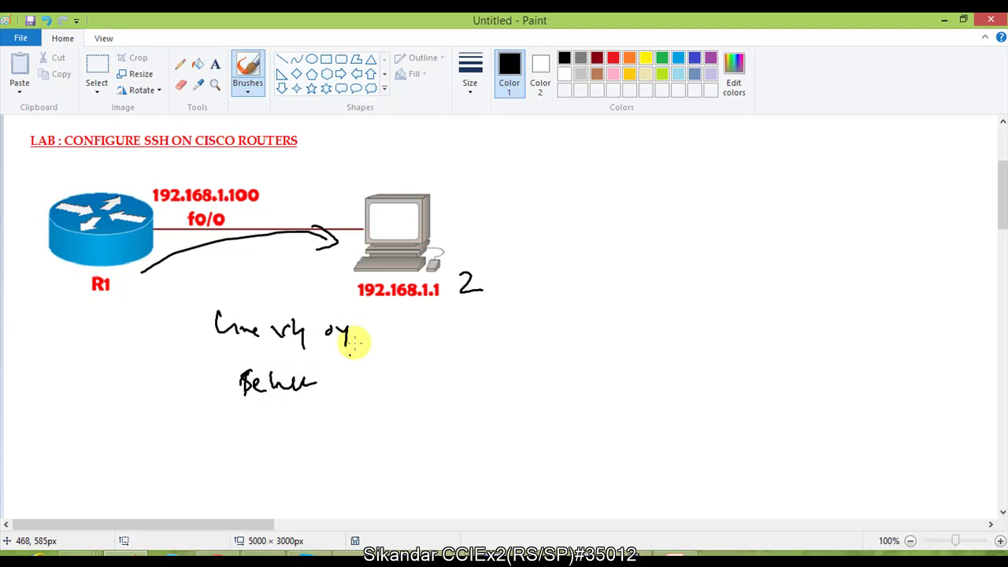
key("ctrl+z")
key("ctrl+z")
key("ctrl+z")
key("ctrl+z")
key("ctrl+z")
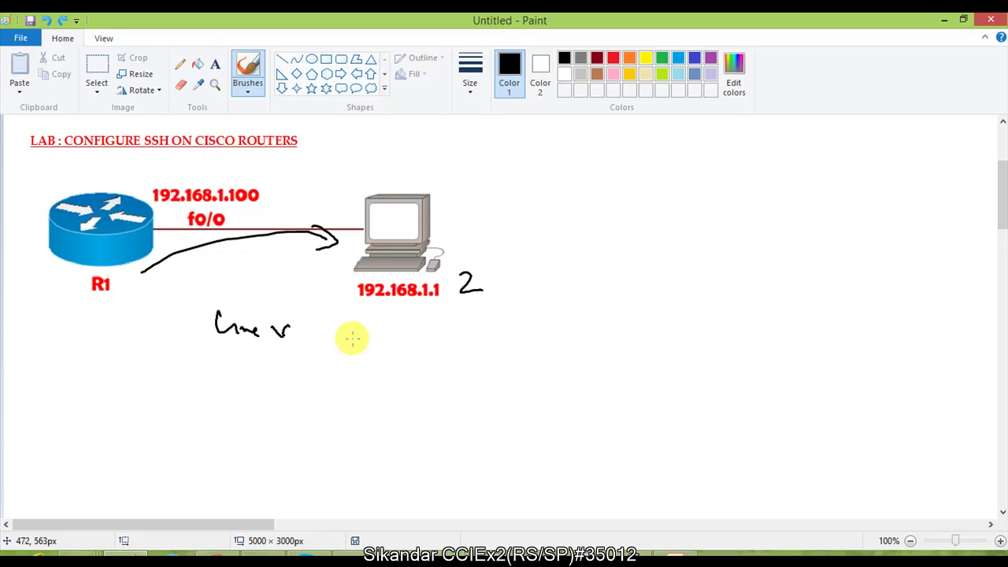
key("ctrl+z")
key("ctrl+z")
key("ctrl+z")
key("ctrl+z")
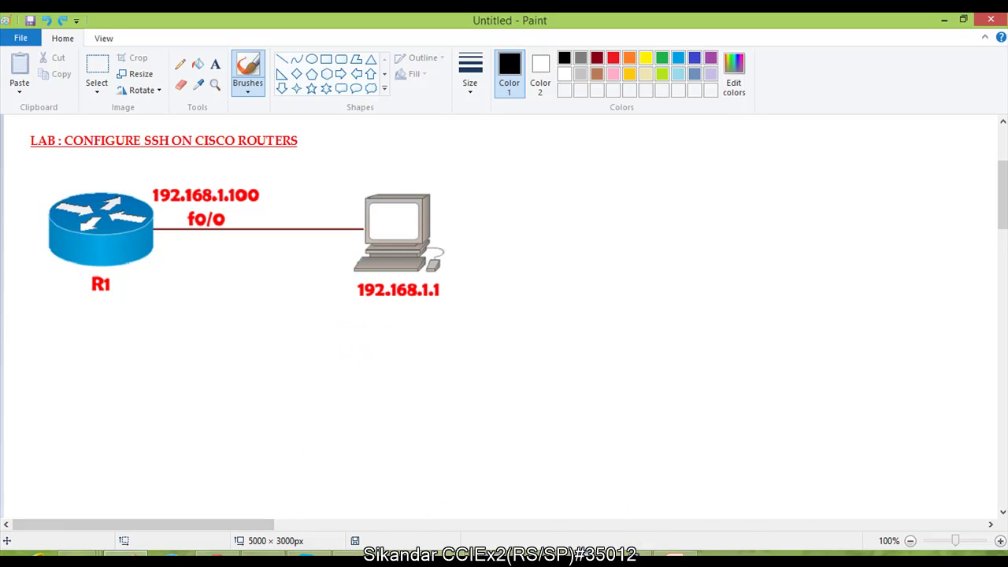
left_click(670, 559)
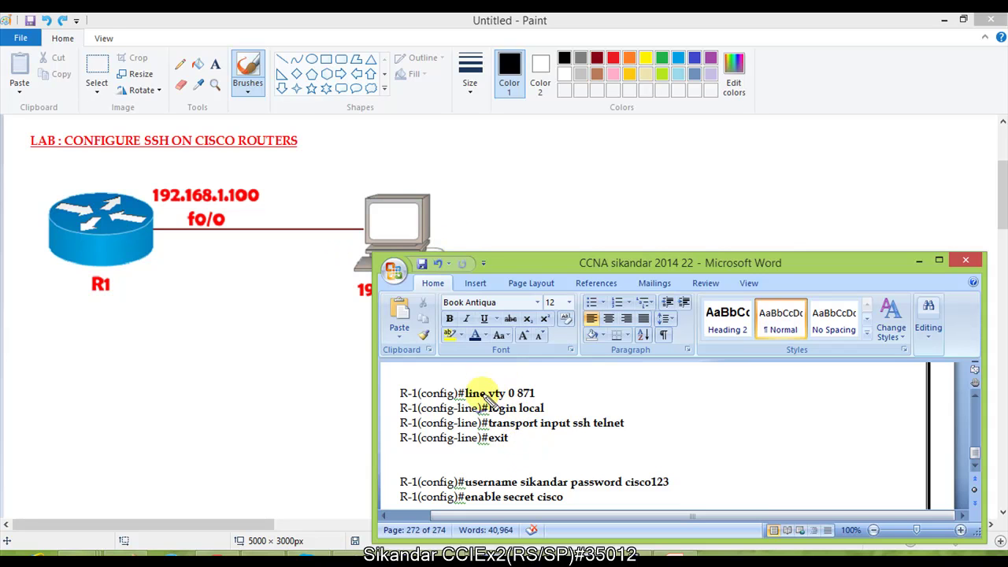
mouse_move(536, 383)
left_mouse_down()
mouse_move(475, 389)
mouse_move(528, 419)
mouse_move(545, 395)
mouse_move(769, 398)
left_mouse_up()
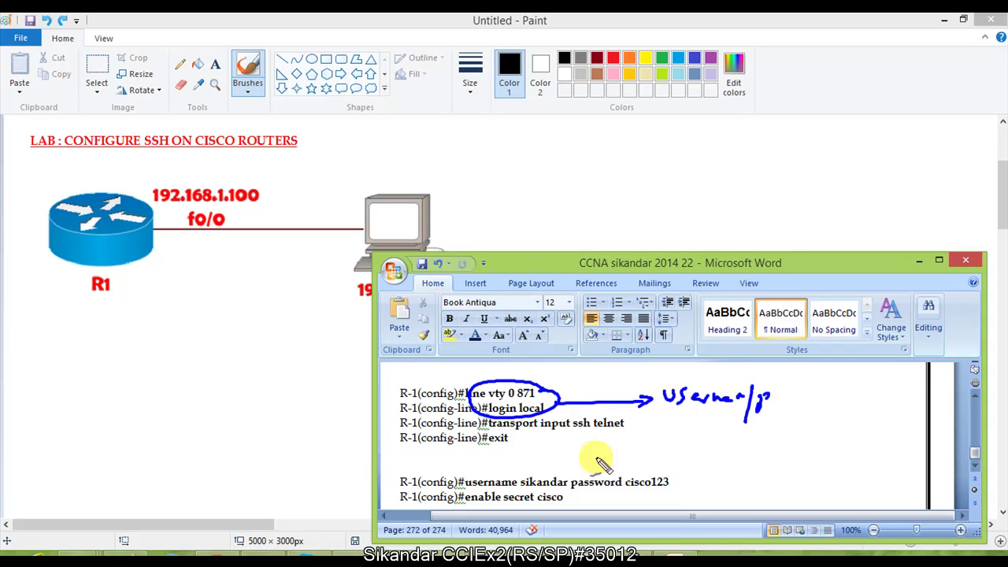
left_click_drag(534, 495, 593, 457)
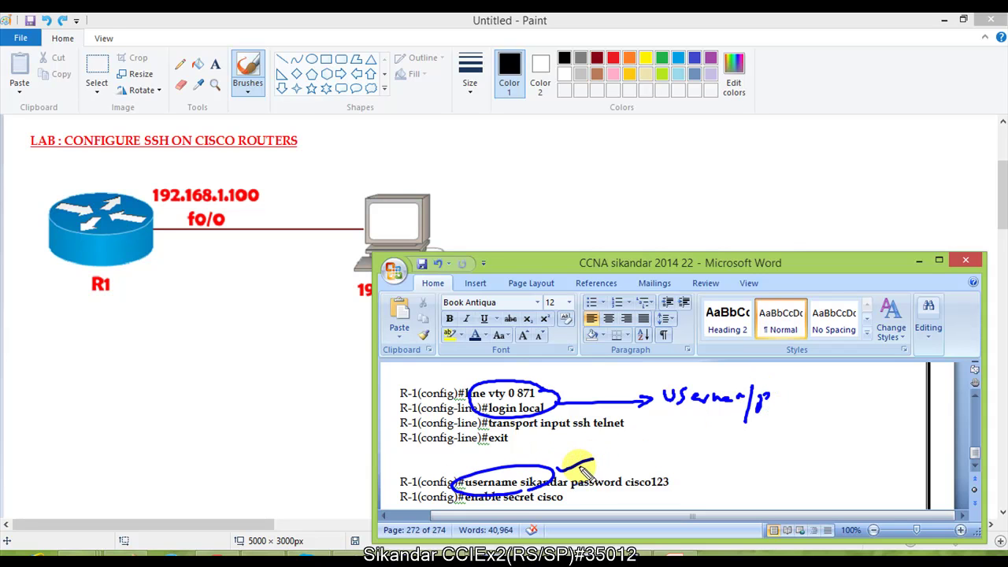
key("ctrl+z")
key("ctrl+z")
key("ctrl+z")
key("ctrl+z")
key("ctrl+z")
key("ctrl+z")
key("ctrl+z")
key("ctrl+z")
mouse_move(568, 443)
left_mouse_down()
mouse_move(587, 416)
mouse_move(508, 425)
mouse_move(496, 441)
mouse_move(634, 462)
mouse_move(579, 411)
mouse_move(564, 429)
mouse_move(592, 438)
left_mouse_up()
mouse_move(599, 403)
left_mouse_down()
mouse_move(646, 387)
mouse_move(649, 400)
mouse_move(708, 398)
left_mouse_up()
left_click_drag(708, 389, 718, 389)
left_click_drag(717, 380, 718, 397)
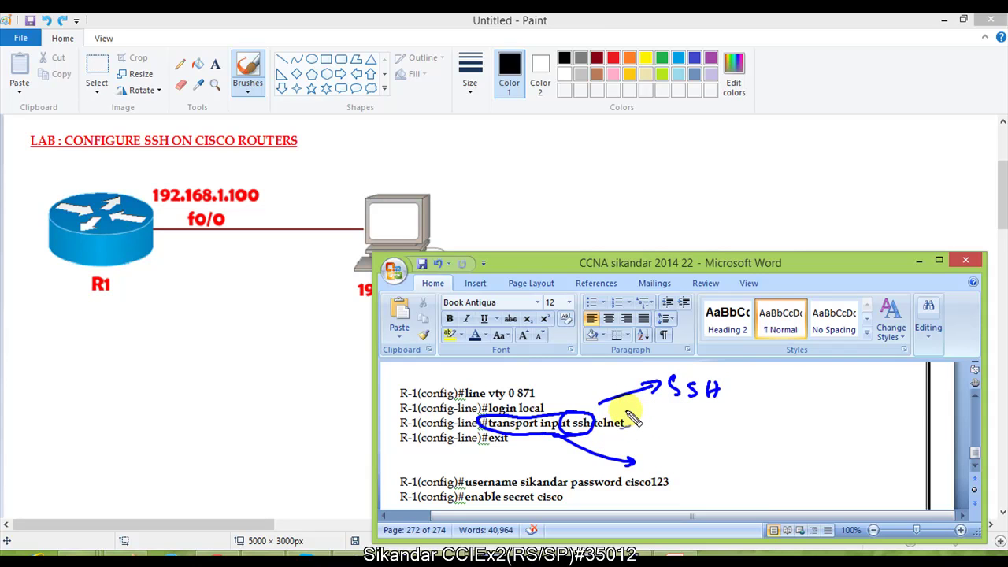
mouse_move(614, 423)
left_mouse_down()
mouse_move(626, 411)
mouse_move(621, 421)
mouse_move(640, 428)
mouse_move(797, 423)
left_mouse_up()
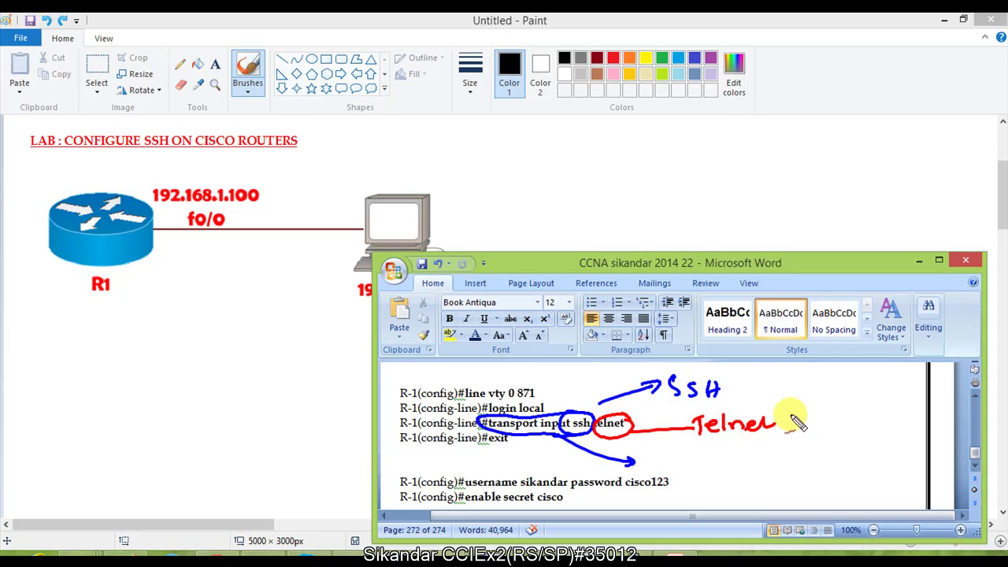
left_click_drag(739, 386, 760, 379)
left_click_drag(785, 423, 806, 410)
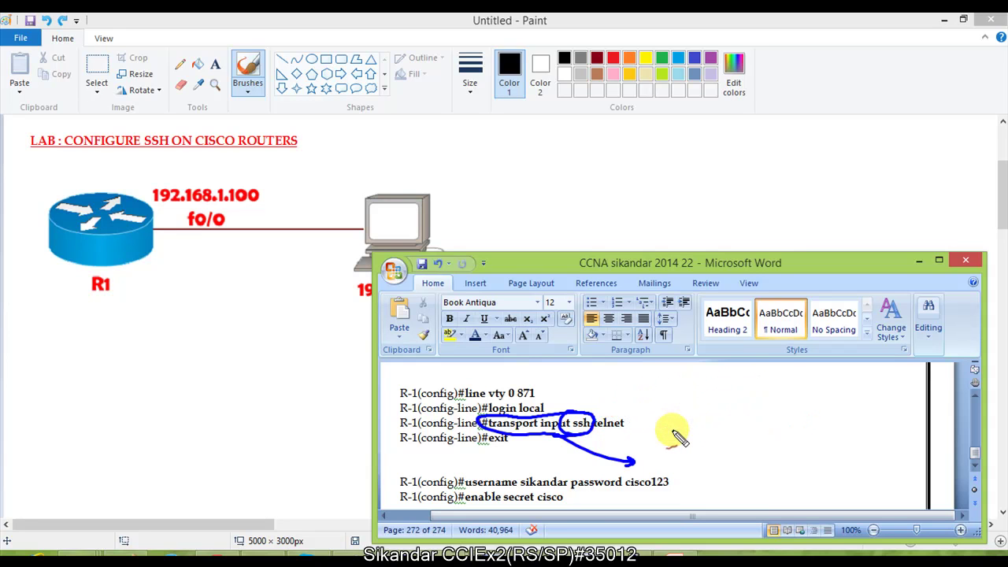
mouse_move(574, 433)
left_mouse_down()
mouse_move(633, 436)
mouse_move(634, 417)
mouse_move(565, 427)
mouse_move(632, 431)
mouse_move(659, 412)
left_mouse_up()
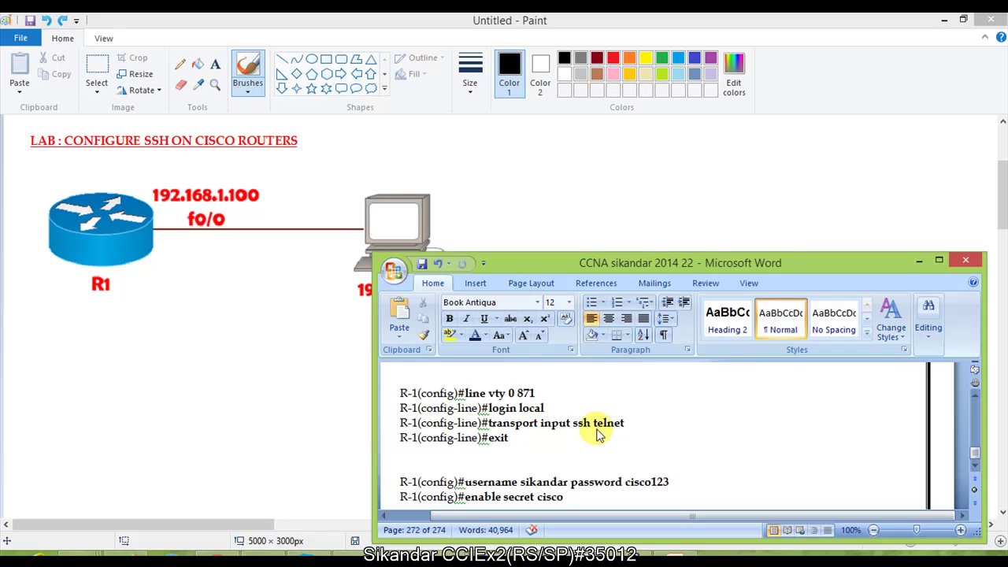
Step: Configure vty lines 0 871 on R1 with login local
key("alt+Tab")
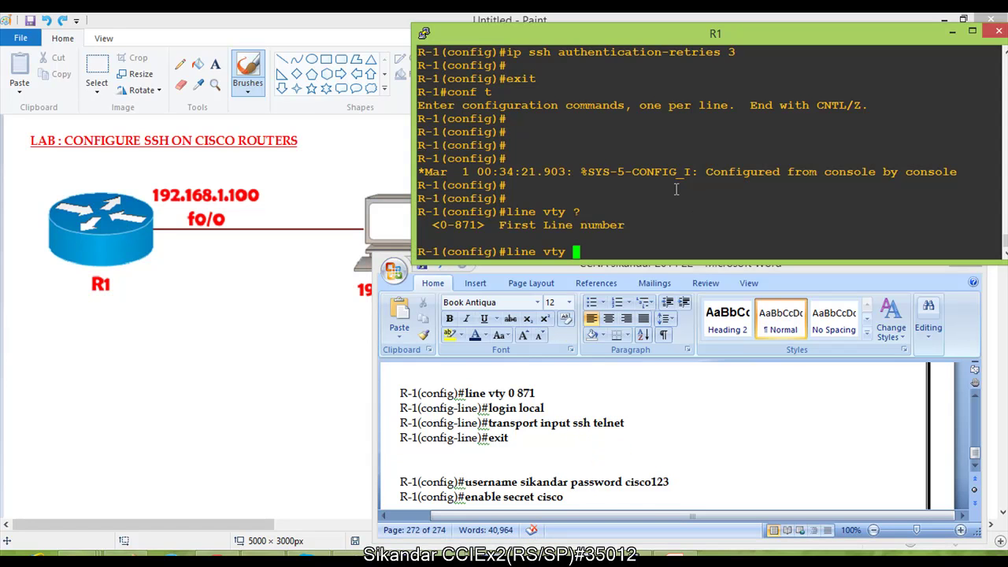
type("0 871")
key("Return")
type("login loca")
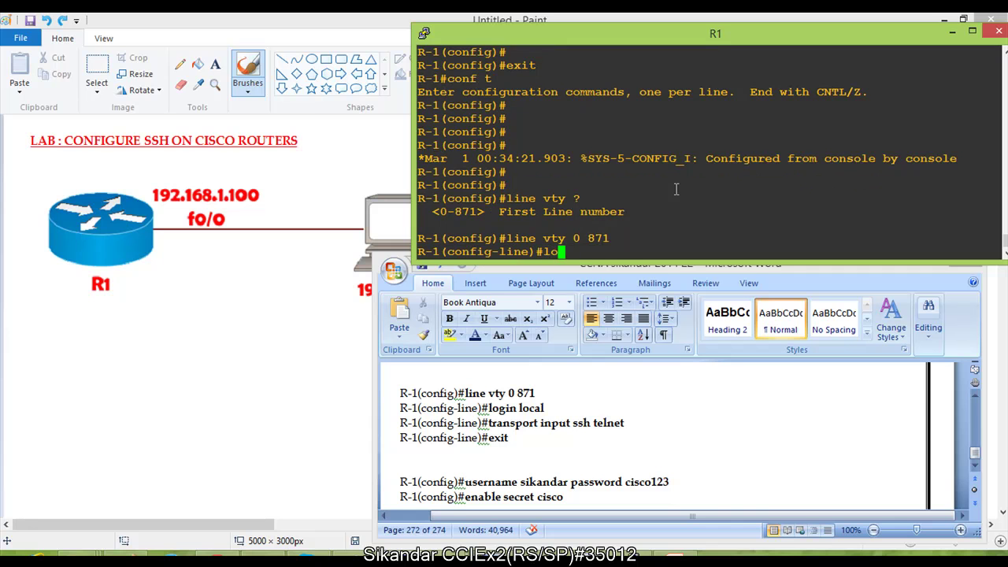
key("Tab")
key("Return")
key("Return")
key("Return")
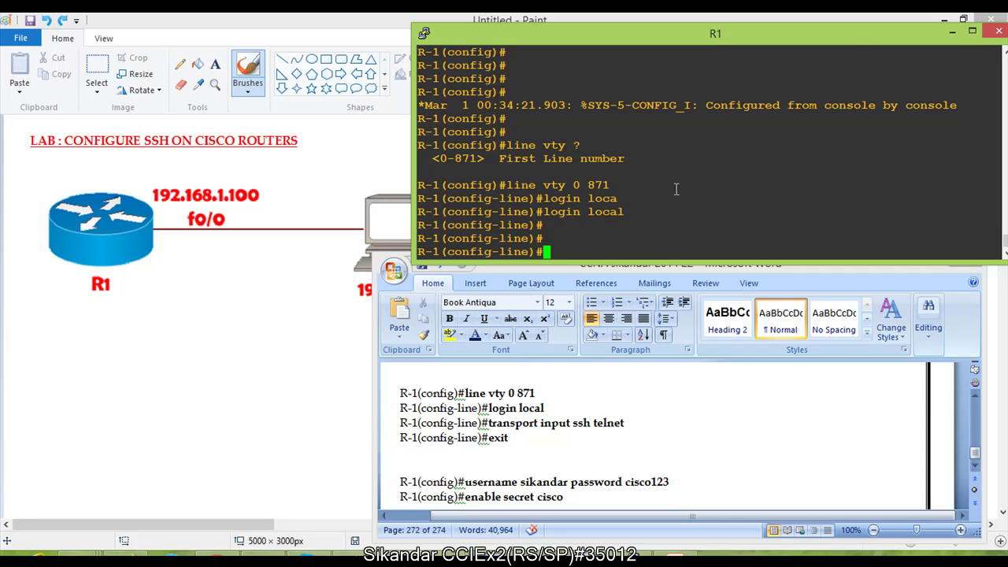
Step: Start transport input on the vty lines, using help to add ssh
type("tr")
key("Tab")
type("in")
key("Tab")
type("?")
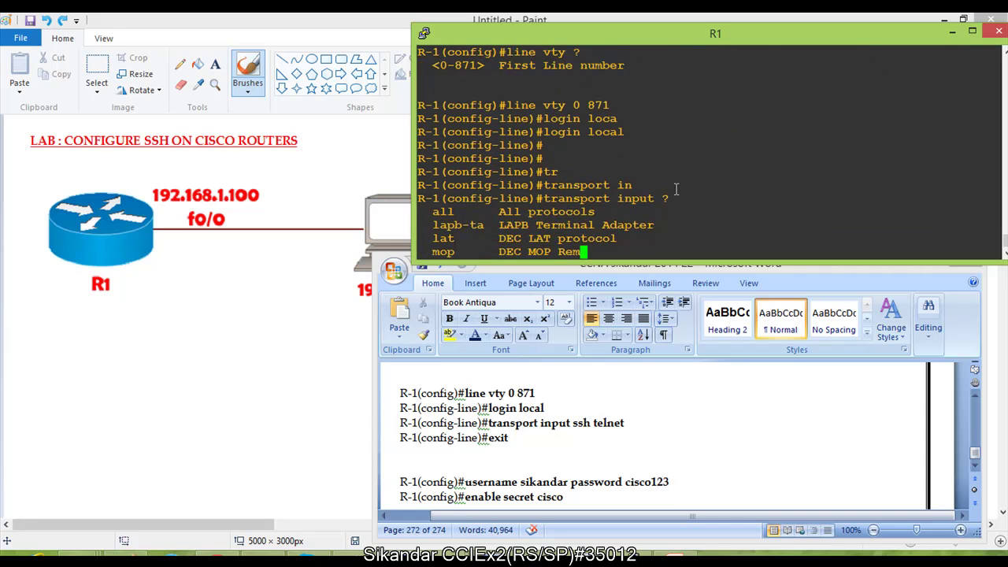
left_click_drag(418, 185, 645, 189)
right_click(643, 207)
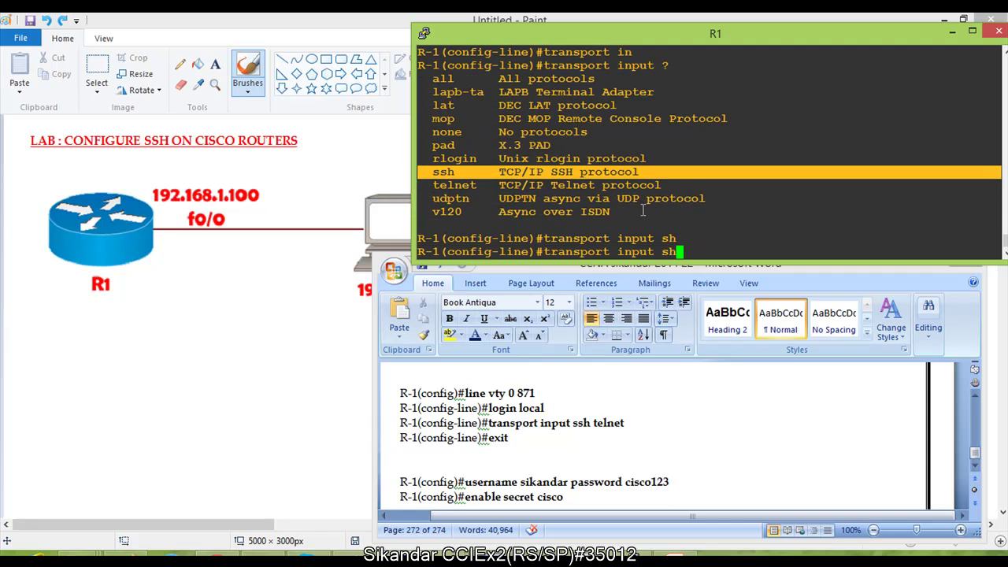
key("BackSpace")
type("s")
key("Tab")
type("?")
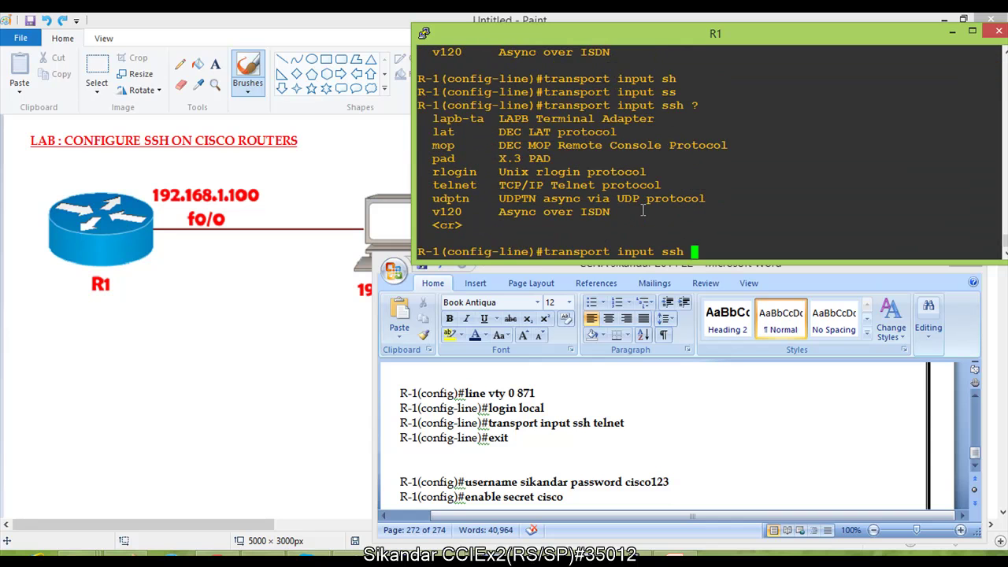
Step: Complete transport input ssh telnet and exit line configuration
left_click_drag(433, 186, 498, 189)
type("tel")
key("Tab")
key("Return")
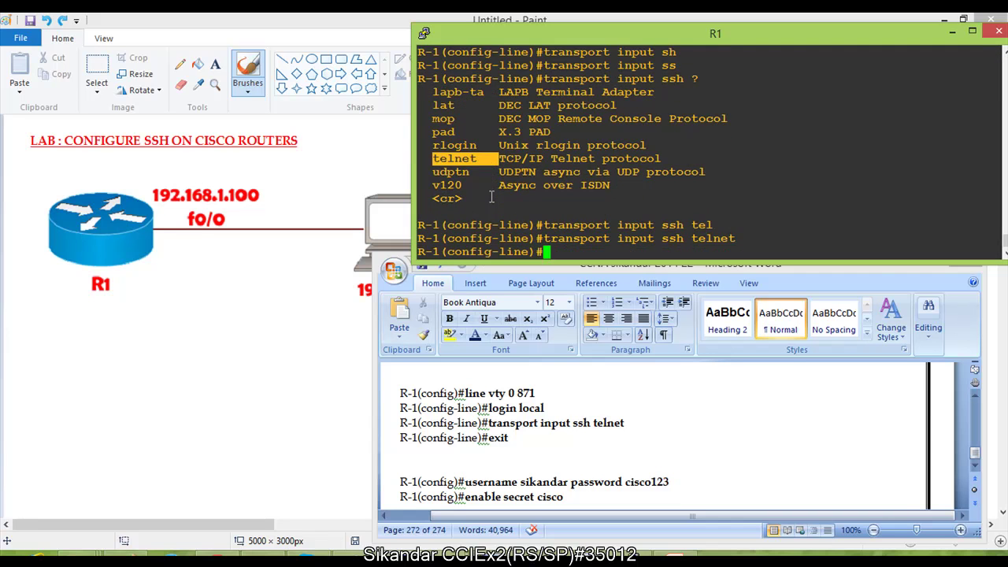
key("Return")
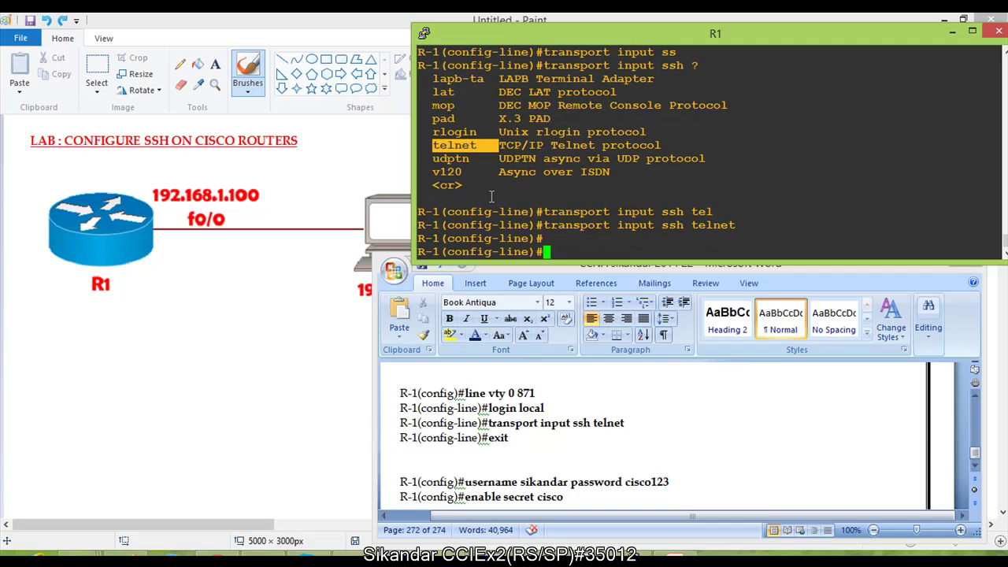
type("exit")
key("Return")
key("Return")
key("Return")
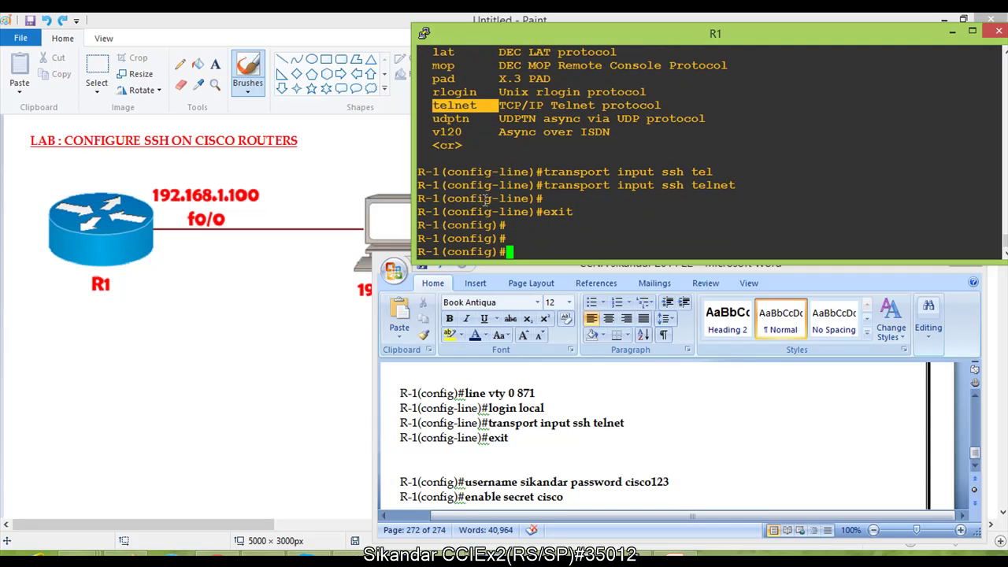
Step: Create a local username with a password on R1
left_click(518, 225)
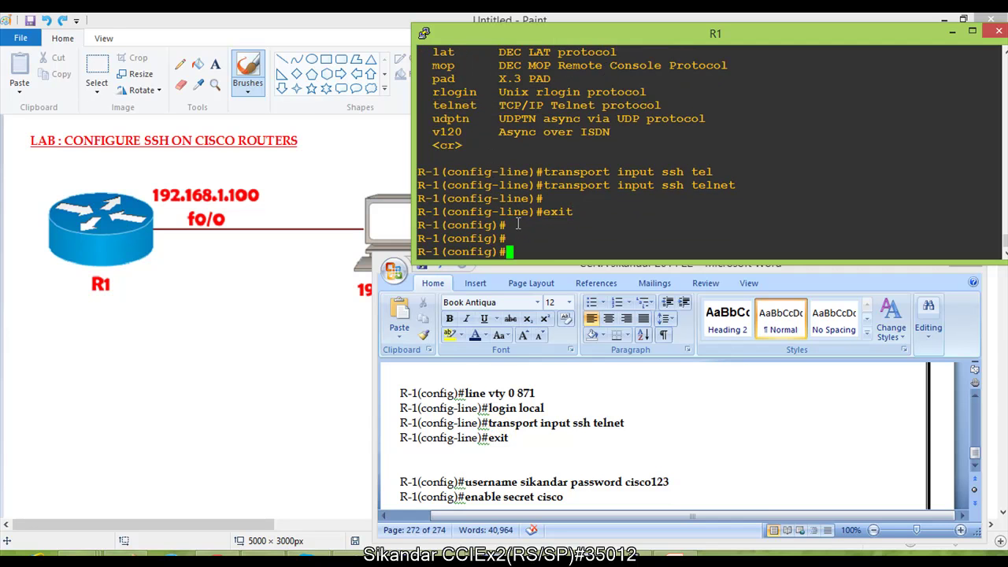
key("Return")
key("Return")
type("user")
key("Tab")
type("sikandar")
key("BackSpace")
key("BackSpace")
key("BackSpace")
key("BackSpace")
type("d")
key("BackSpace")
type("ndar pas")
key("Tab")
type("cisco123")
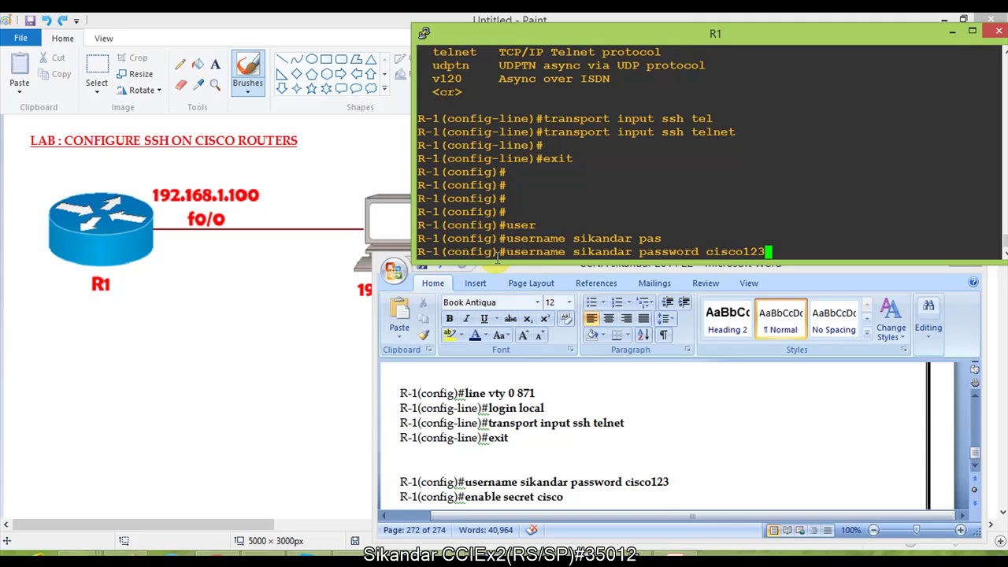
key("Return")
key("Return")
Step: Set the enable secret password and highlight both new commands
type("ena")
key("Tab")
type("se")
key("Tab")
type("cisco")
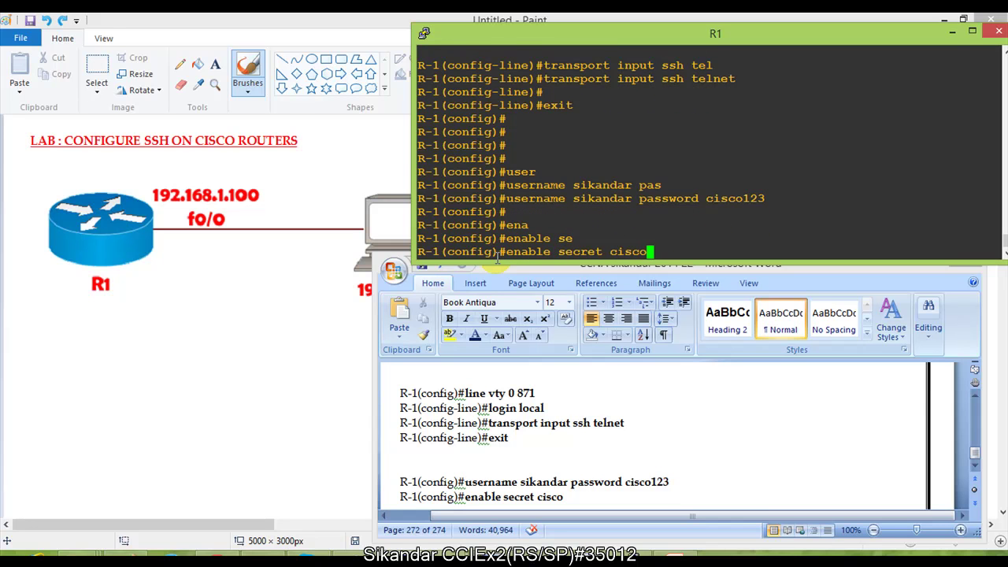
key("Return")
key("Return")
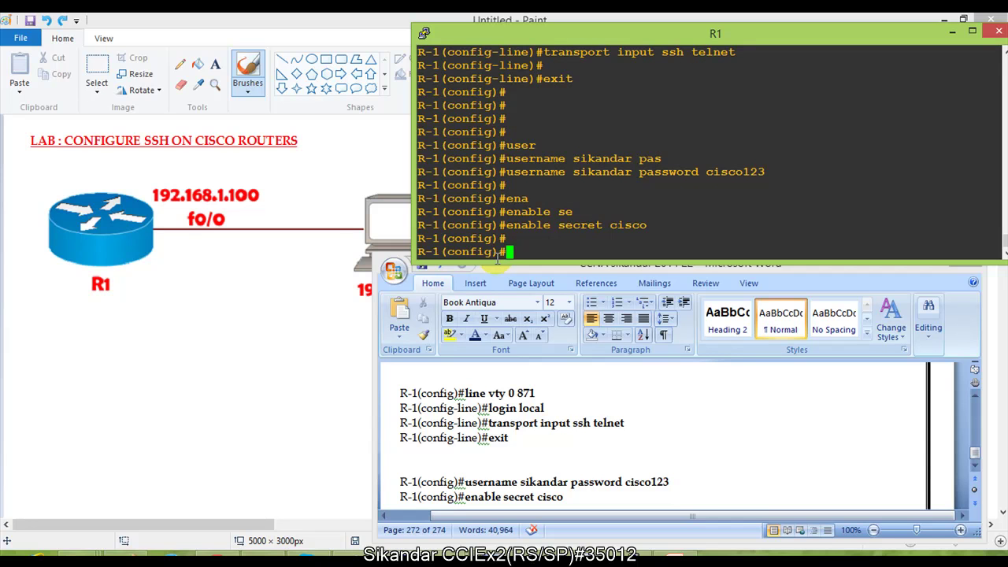
left_click_drag(502, 172, 776, 175)
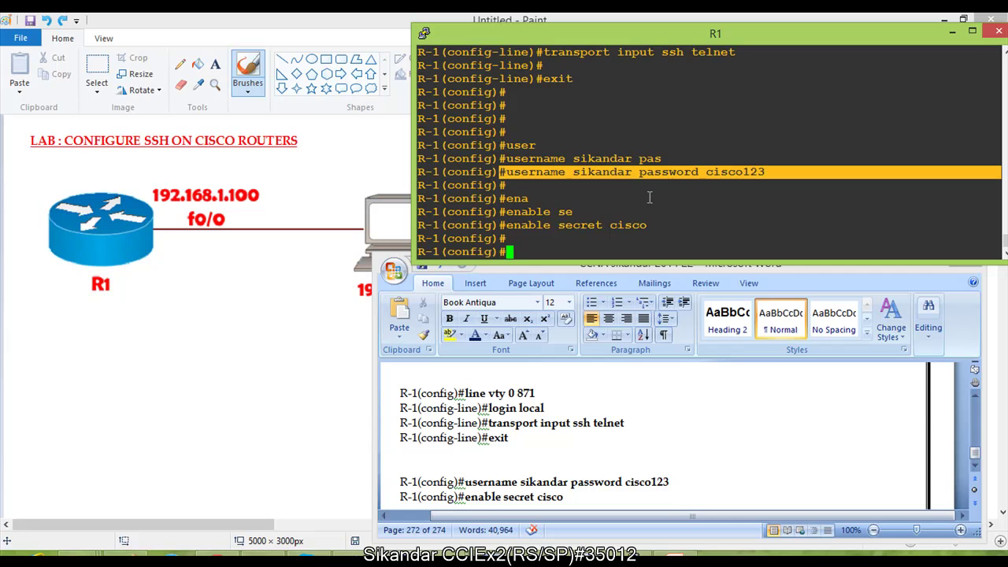
left_click_drag(506, 226, 630, 227)
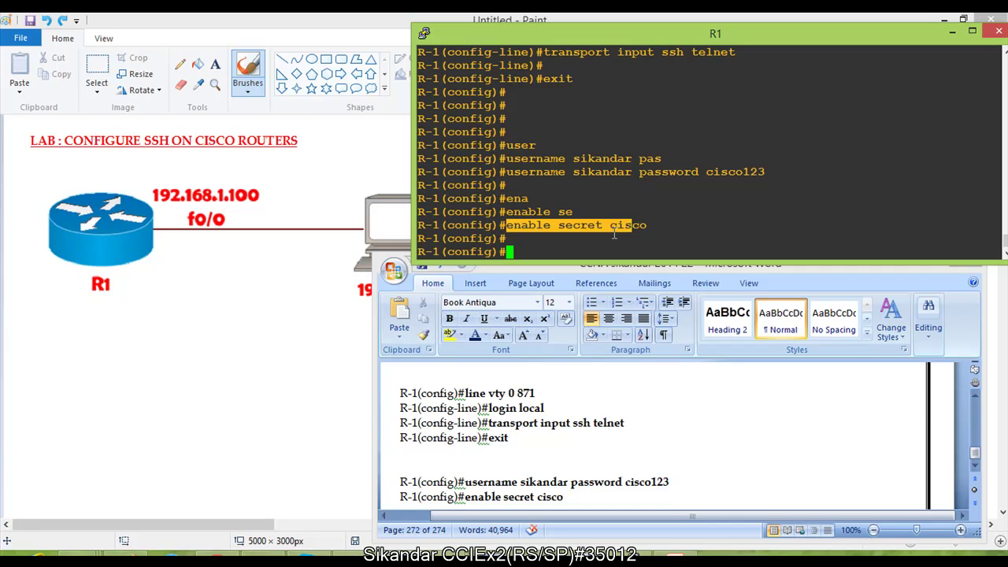
left_click(612, 228)
key("Return")
key("Return")
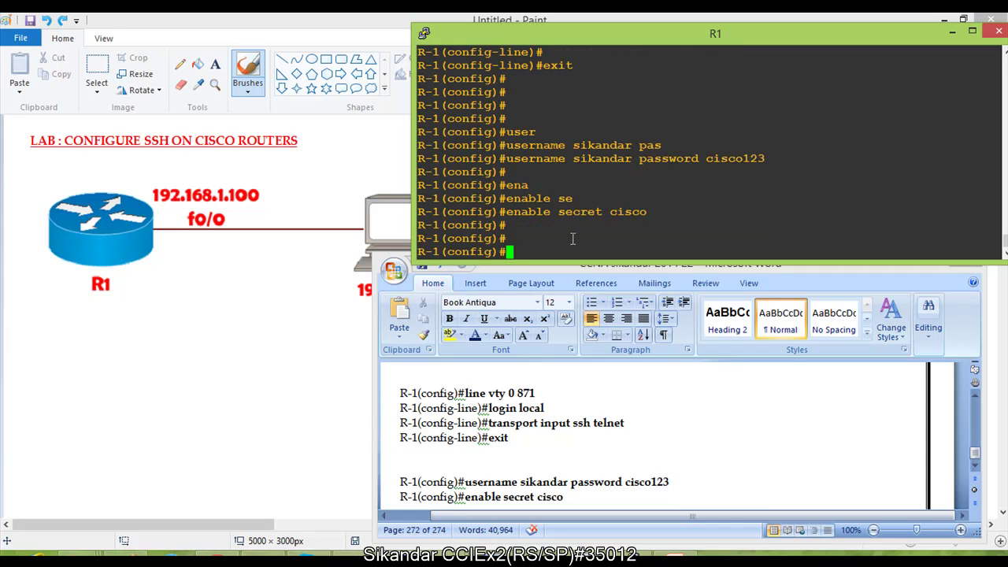
Step: Scroll the Word notes to the Verification heading
left_click(550, 402)
scroll(542, 426, "down", 2)
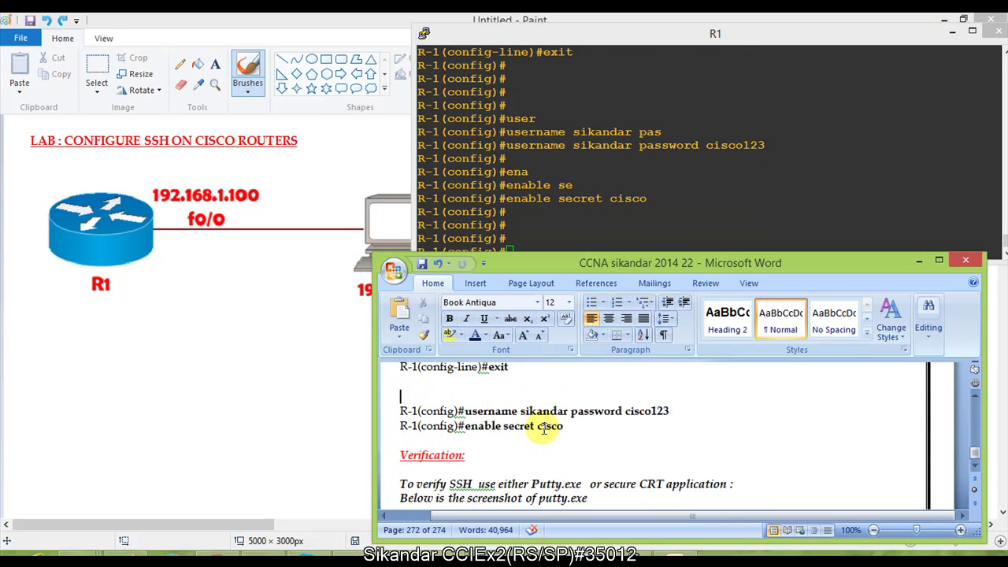
scroll(533, 428, "down", 1)
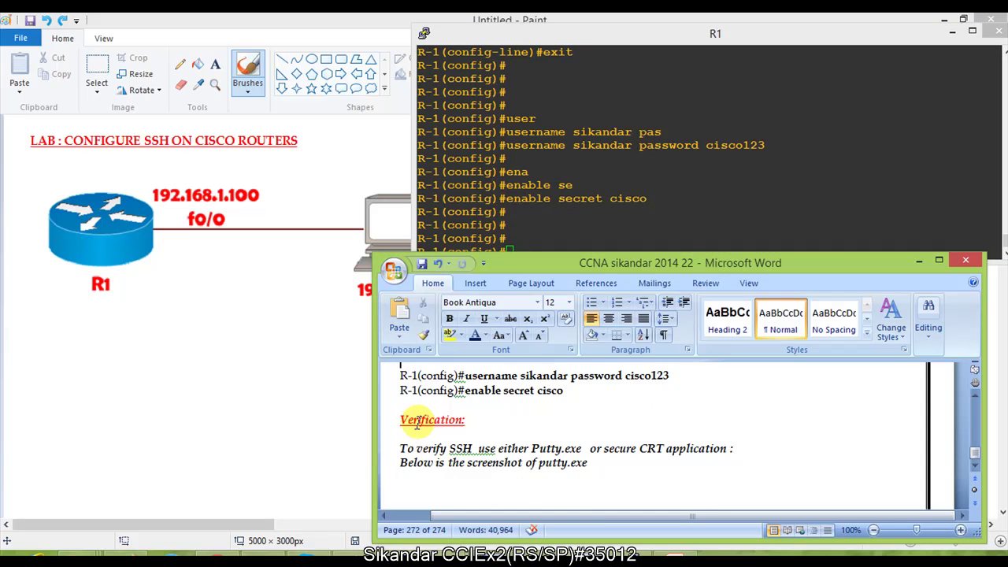
left_click_drag(404, 420, 472, 426)
Step: Highlight the SSH verification sentence, then circle the PC at 192.168.1.1 with an arrow to R1
double_click(465, 448)
left_click_drag(418, 448, 527, 449)
left_click(345, 347)
mouse_move(449, 179)
left_mouse_down()
mouse_move(357, 174)
mouse_move(353, 280)
mouse_move(436, 247)
mouse_move(404, 196)
left_mouse_up()
mouse_move(361, 287)
left_mouse_down()
mouse_move(295, 323)
mouse_move(158, 275)
mouse_move(173, 282)
left_mouse_up()
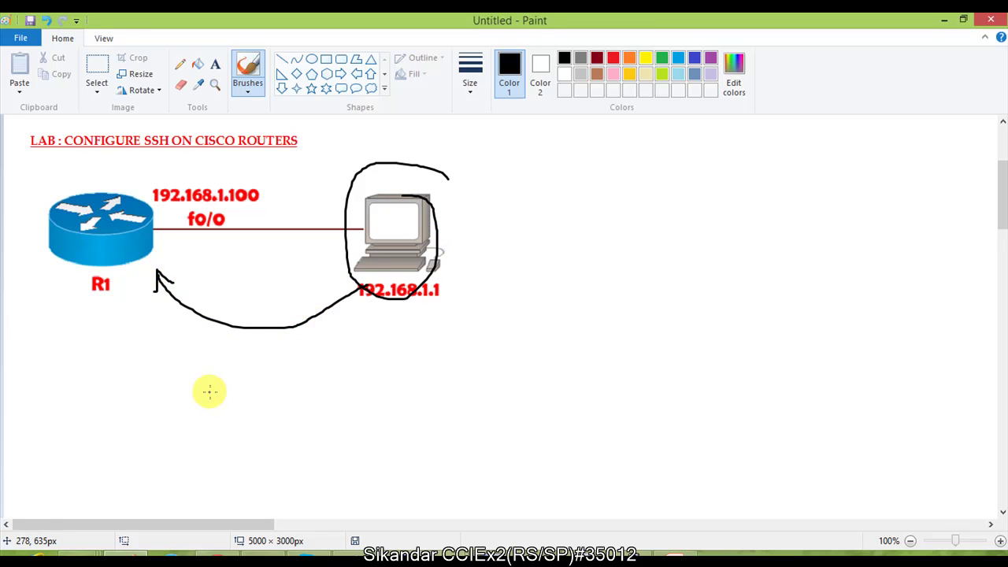
Step: Return to the Word notes and scroll further through Verification
key("alt+Tab")
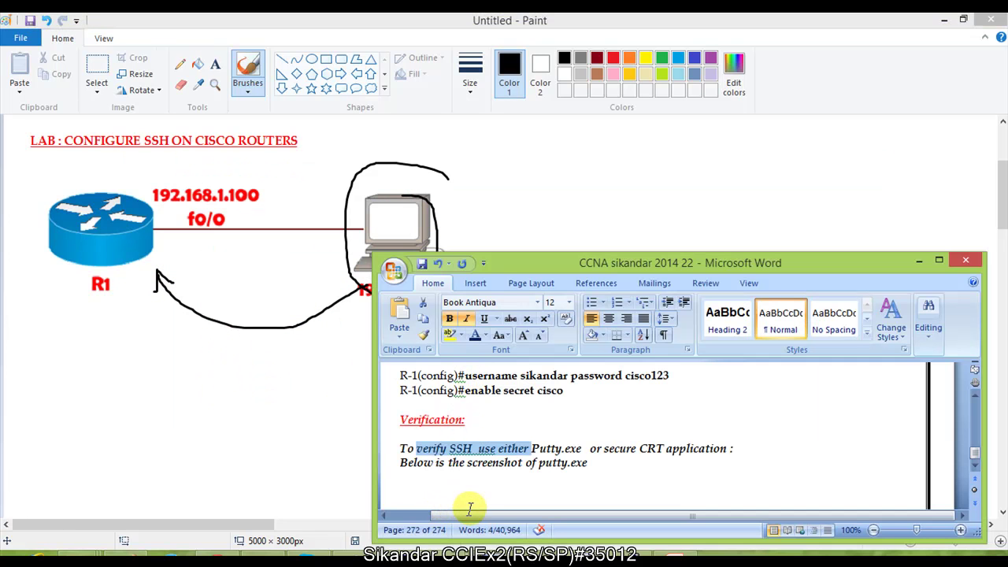
left_click(469, 479)
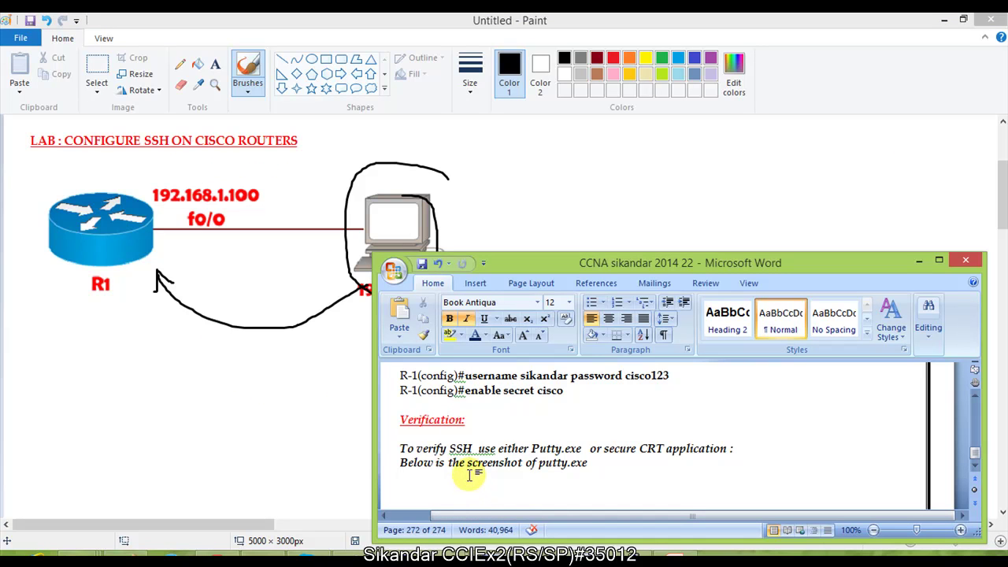
scroll(470, 470, "down", 1)
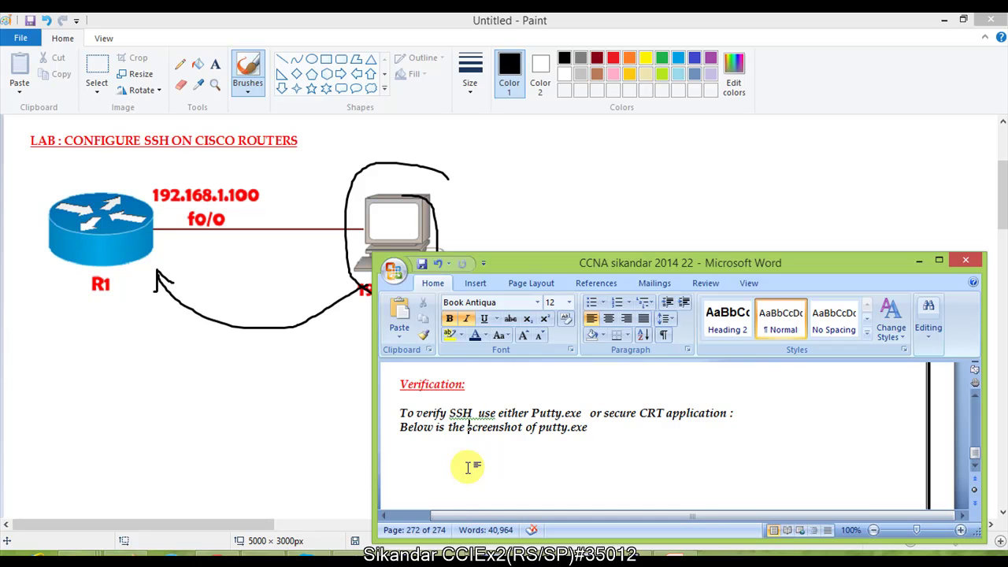
Step: In Command Prompt, Telnet to R1 at 192.168.1.100 and log in as the local user
key("alt+Tab")
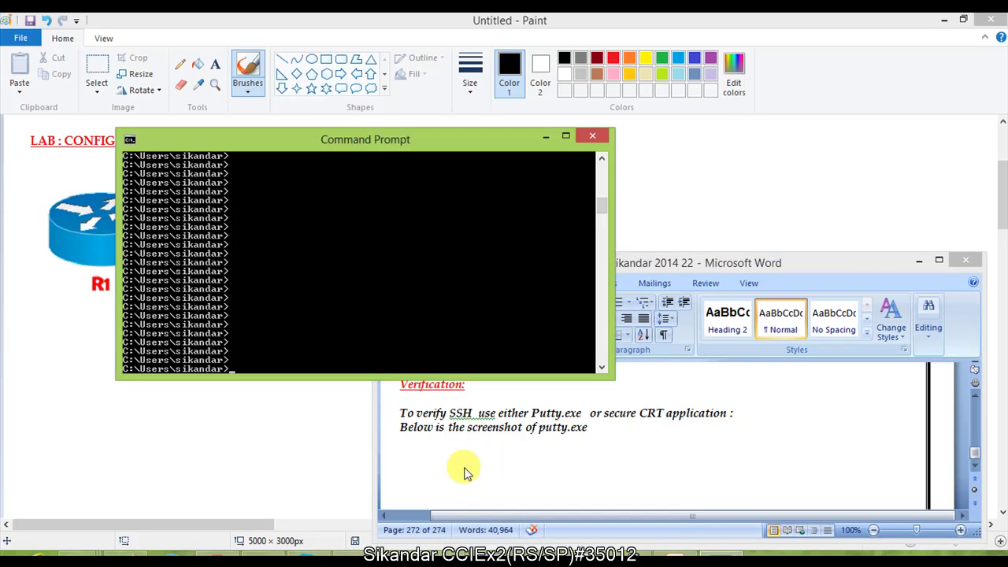
left_click_drag(344, 146, 634, 131)
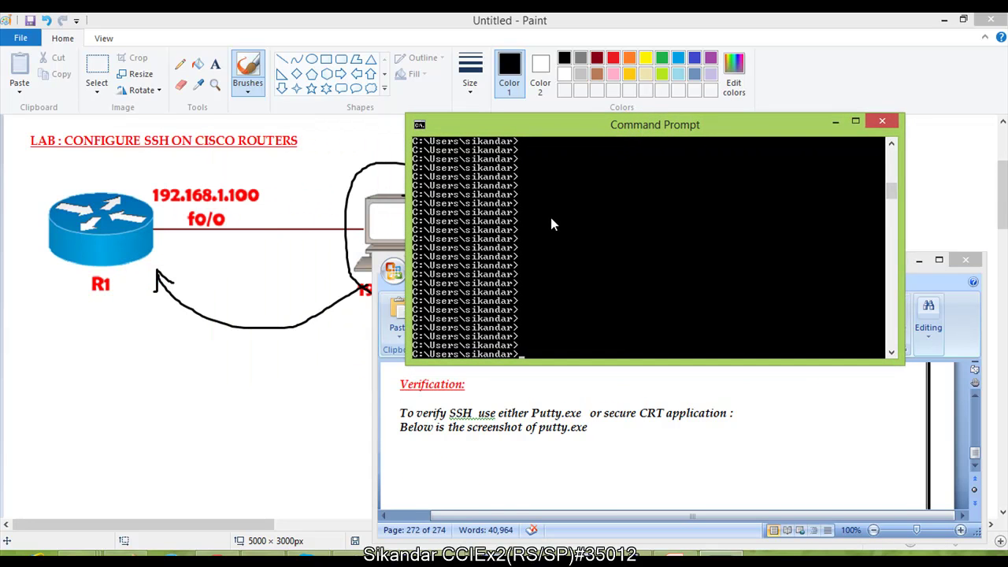
type("telnet 192.168.1.100")
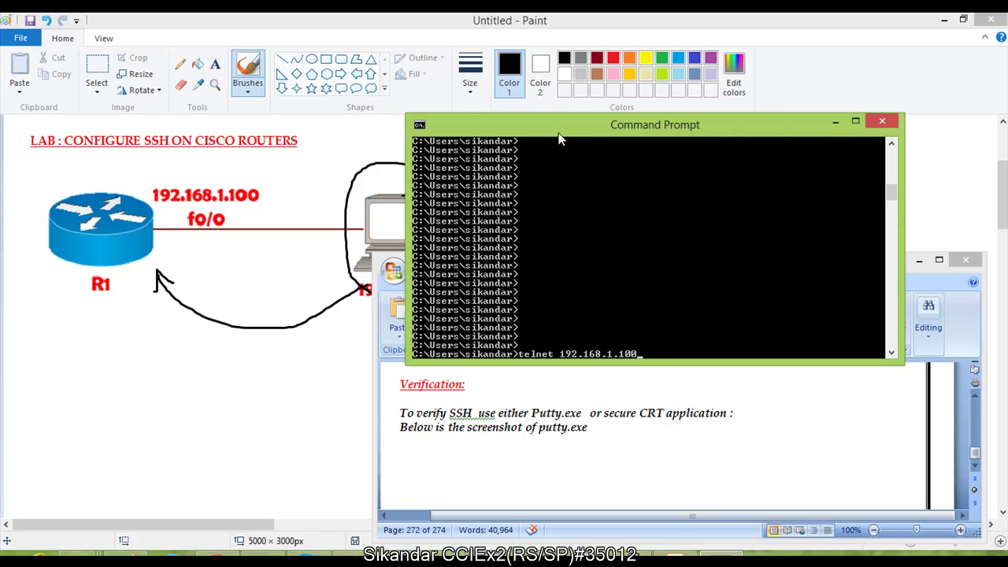
key("Return")
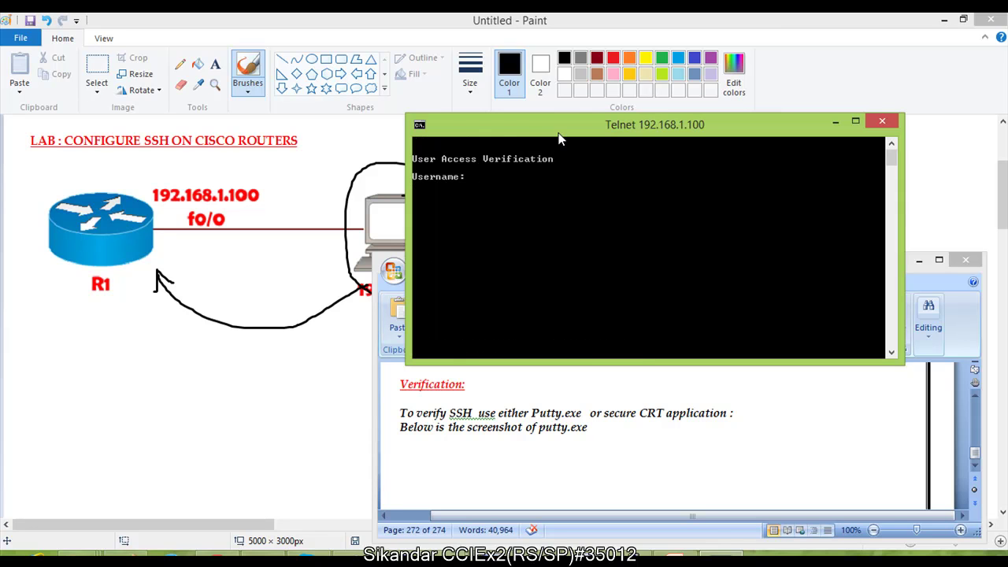
type("sikandar")
key("Return")
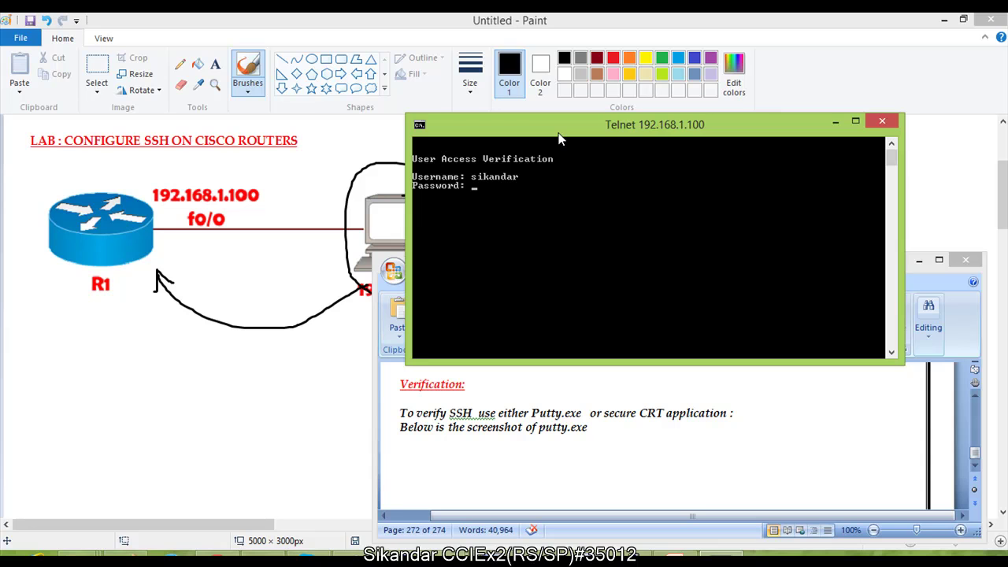
key("Return")
key("Return")
key("Return")
key("Return")
key("Return")
Step: Enter privileged mode, run sh ip int brief to confirm FastEthernet0/0 is up, then exit Telnet
type("en")
key("Tab")
key("Return")
key("Return")
key("Return")
key("Return")
key("Return")
type("sh ip int br")
key("Tab")
key("Return")
key("Return")
key("Return")
key("Return")
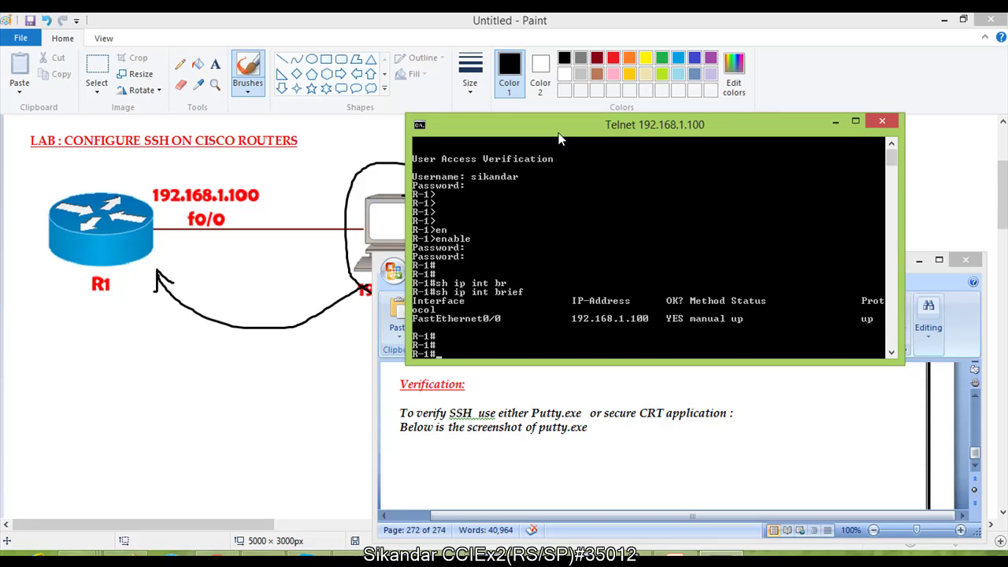
type("exit")
key("Return")
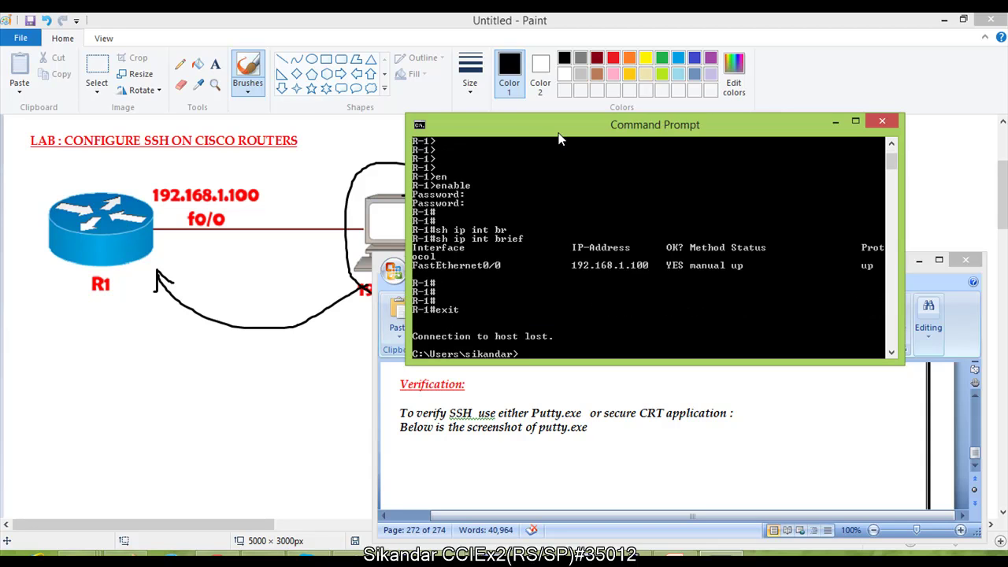
key("Return")
key("Return")
key("Return")
key("Return")
key("Return")
key("Return")
key("Return")
key("Return")
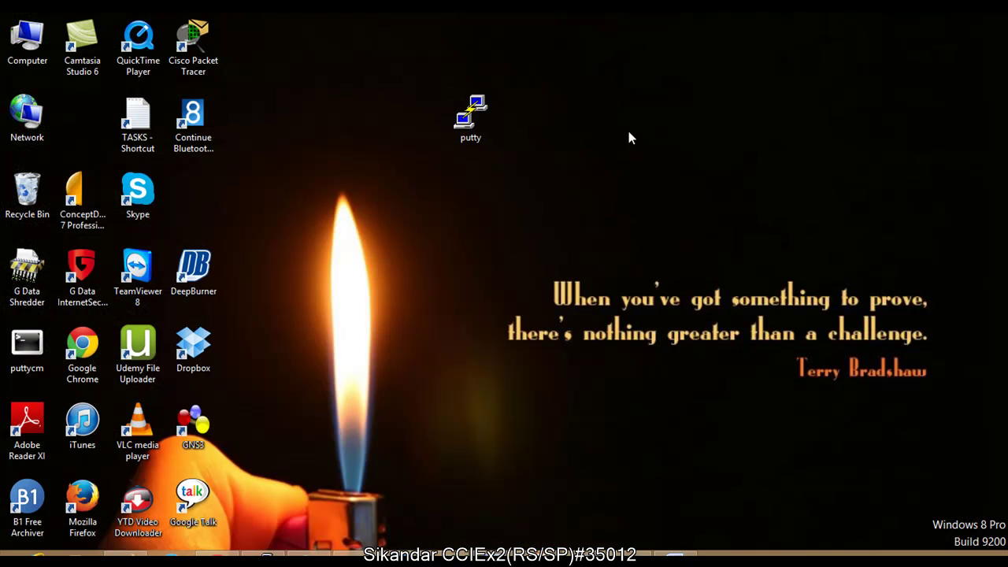
Step: Launch PuTTY from its desktop shortcut and move its configuration window up
left_click_drag(554, 55, 445, 160)
double_click(480, 118)
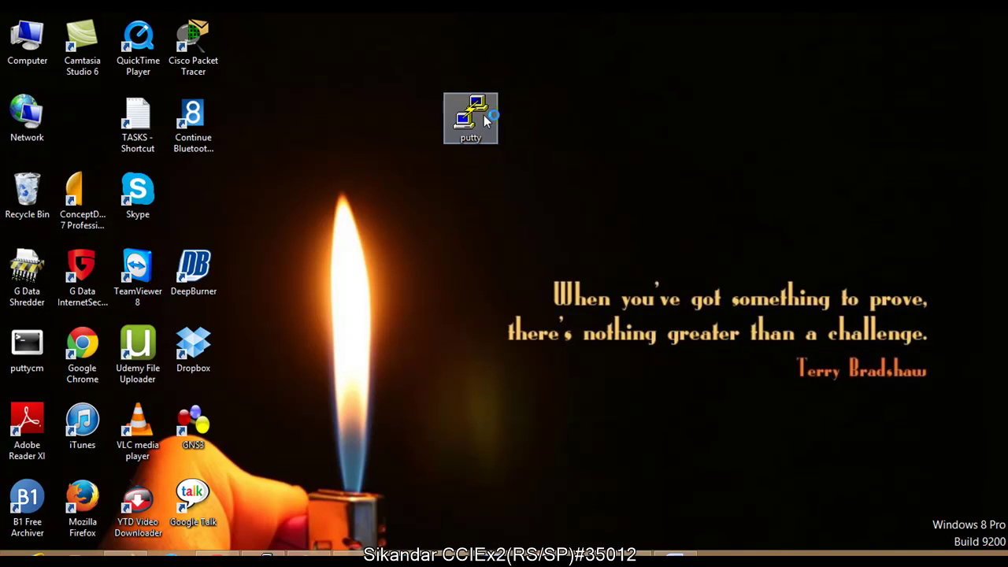
left_click_drag(464, 137, 459, 81)
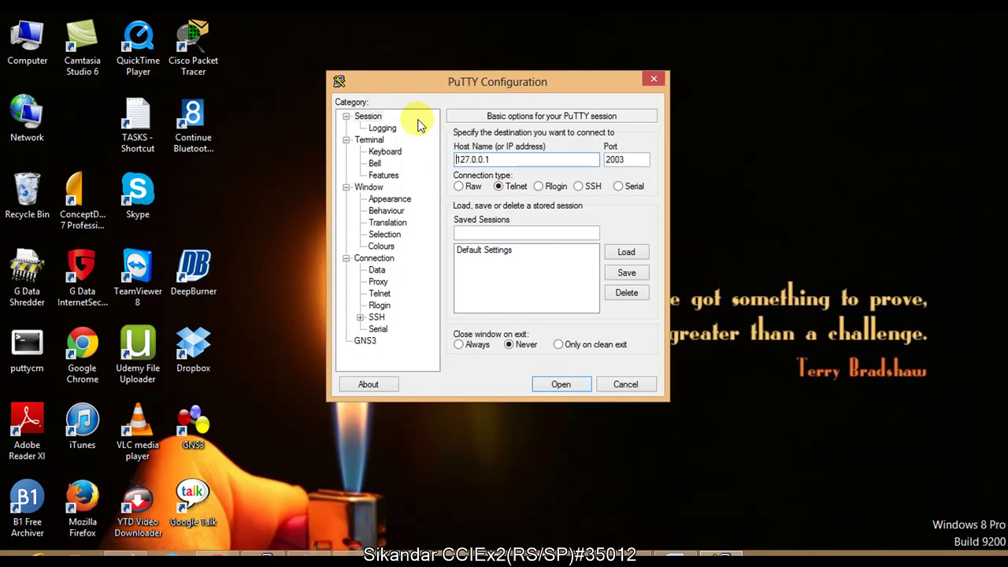
Step: Connect PuTTY over SSH to 192.168.1.100 port 22 and accept the new host key
left_click_drag(516, 160, 458, 160)
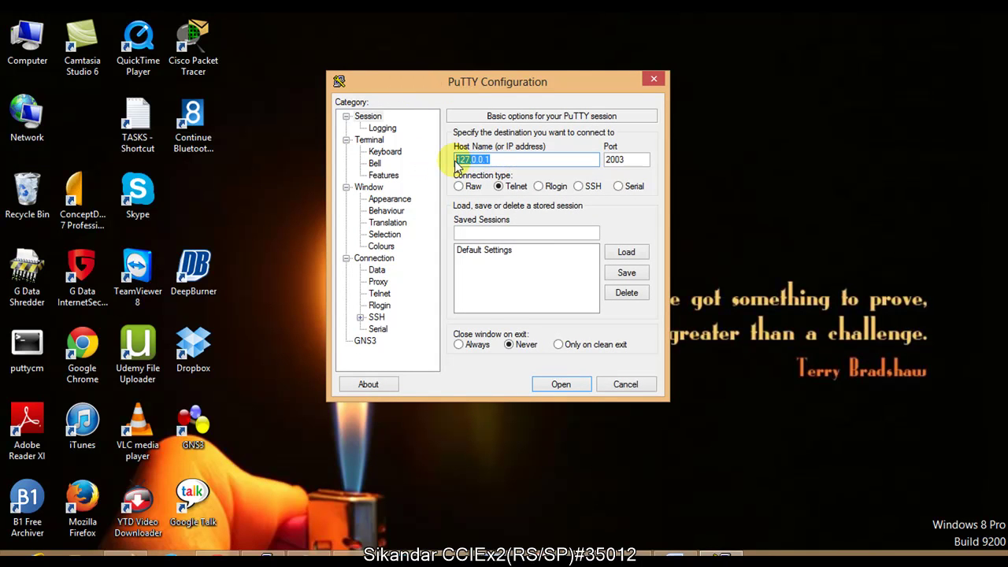
type("192.168.1.100")
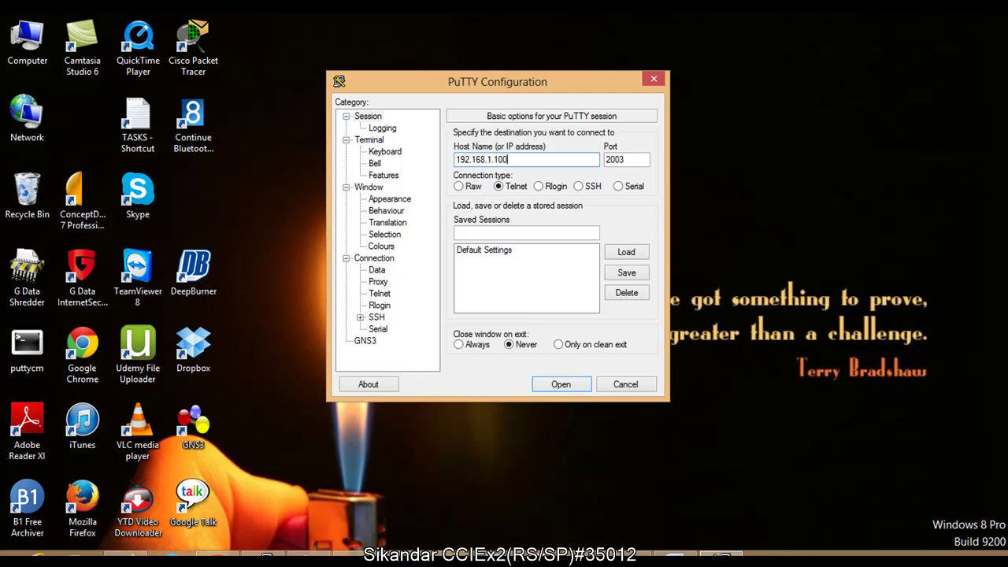
key("Tab")
type("22")
left_click(580, 186)
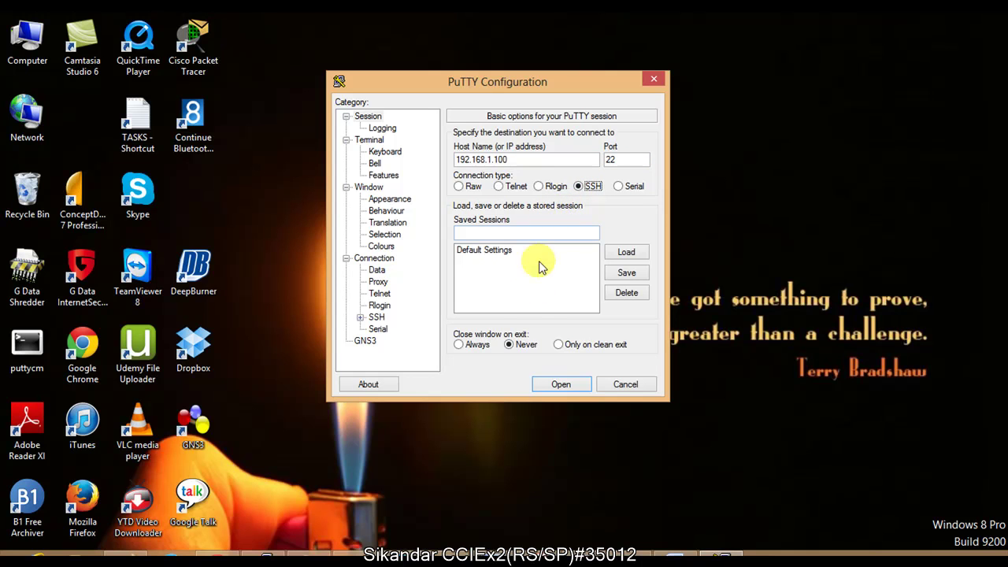
left_click(561, 384)
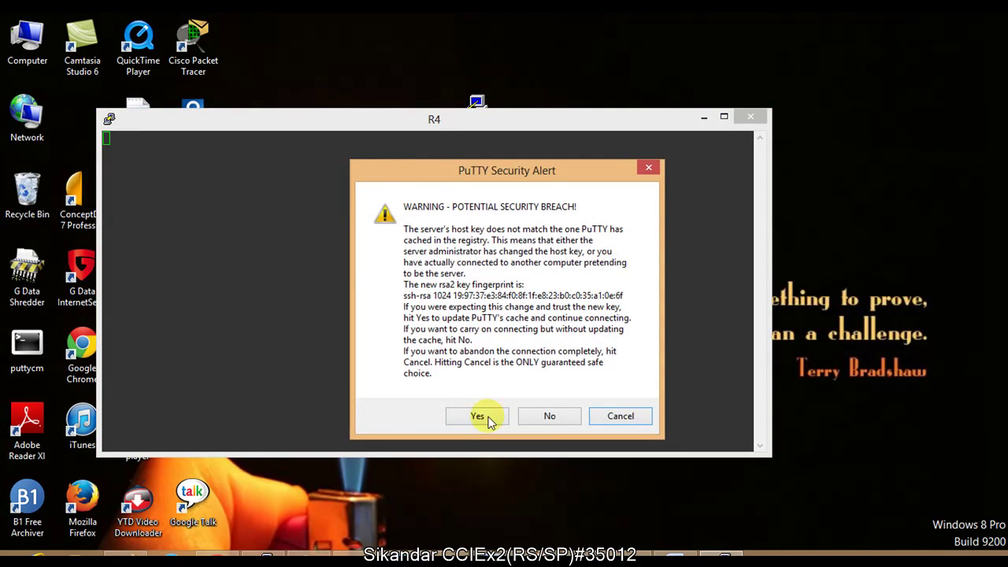
left_click(477, 416)
Step: Log in to R1 over SSH as the local user and enter privileged mode
left_click_drag(329, 123, 412, 111)
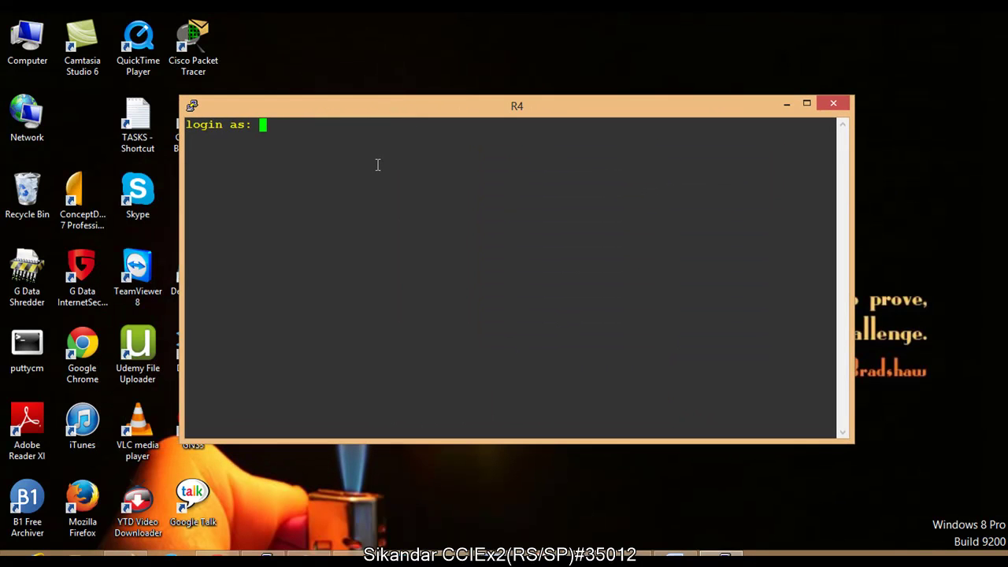
type("sikandar")
key("Return")
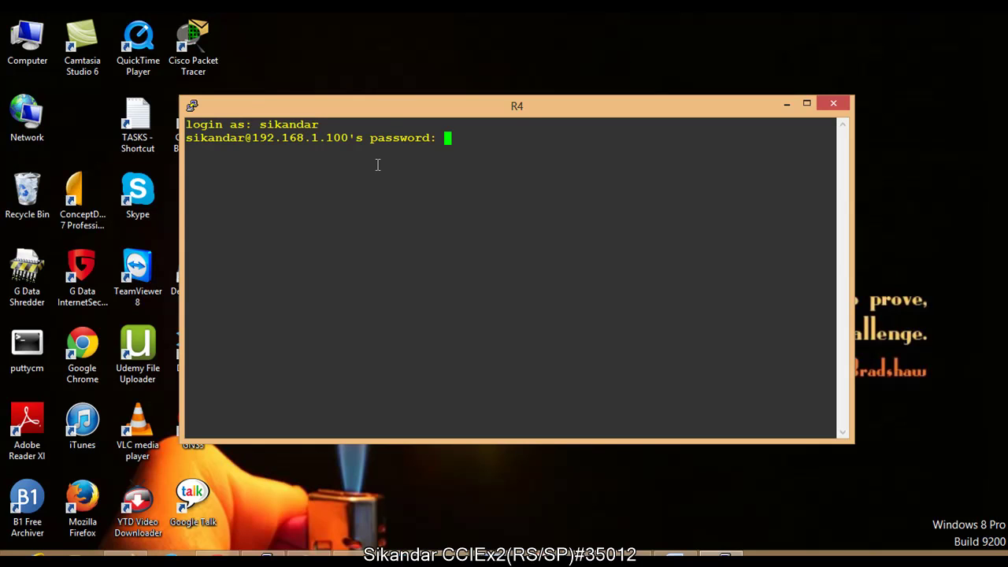
key("Return")
key("Return")
key("Return")
type("en")
key("Tab")
key("Return")
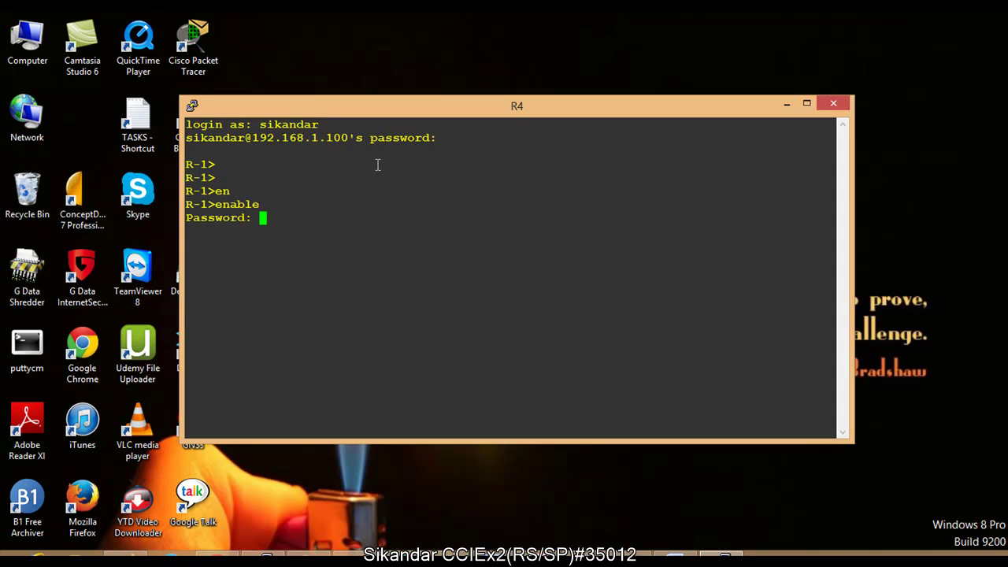
key("Return")
key("Return")
Step: Run sh ip int brief and sh users on the router
key("Return")
type("sh ip int br")
key("Tab")
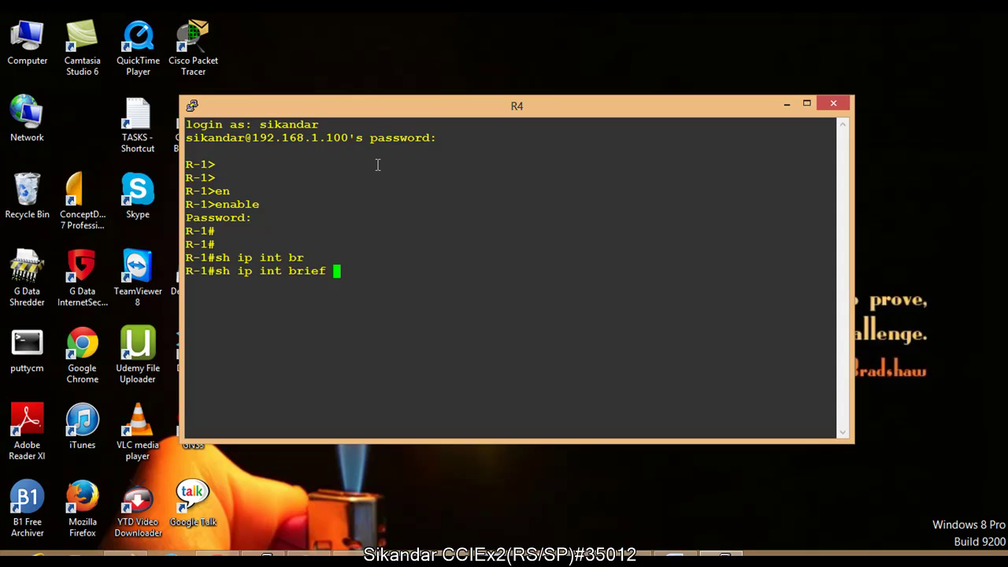
key("Return")
type("sh user")
key("Tab")
key("Return")
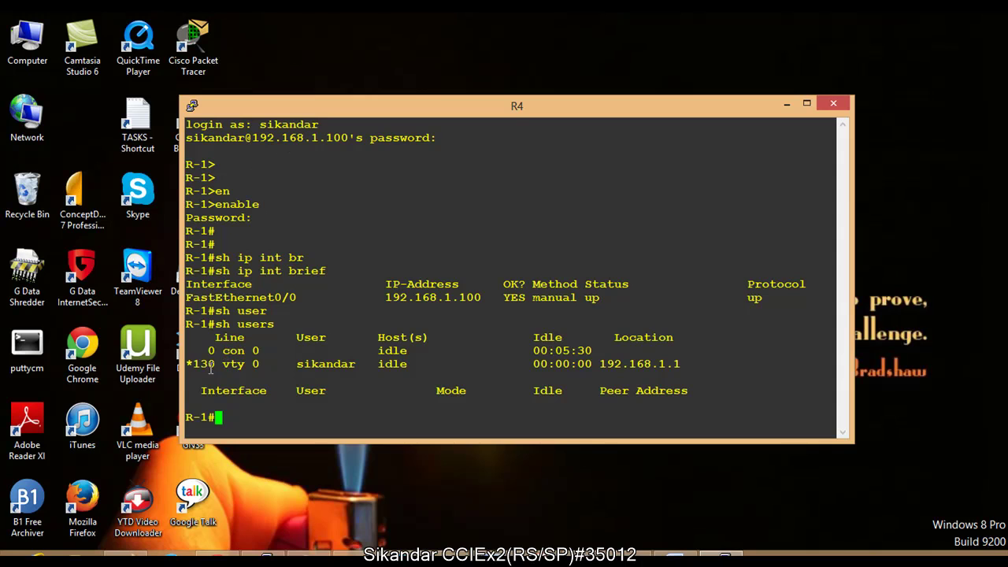
Step: Highlight the vty session row and its source address 192.168.1.1 in the users list
left_click_drag(203, 366, 275, 367)
left_click_drag(556, 365, 680, 367)
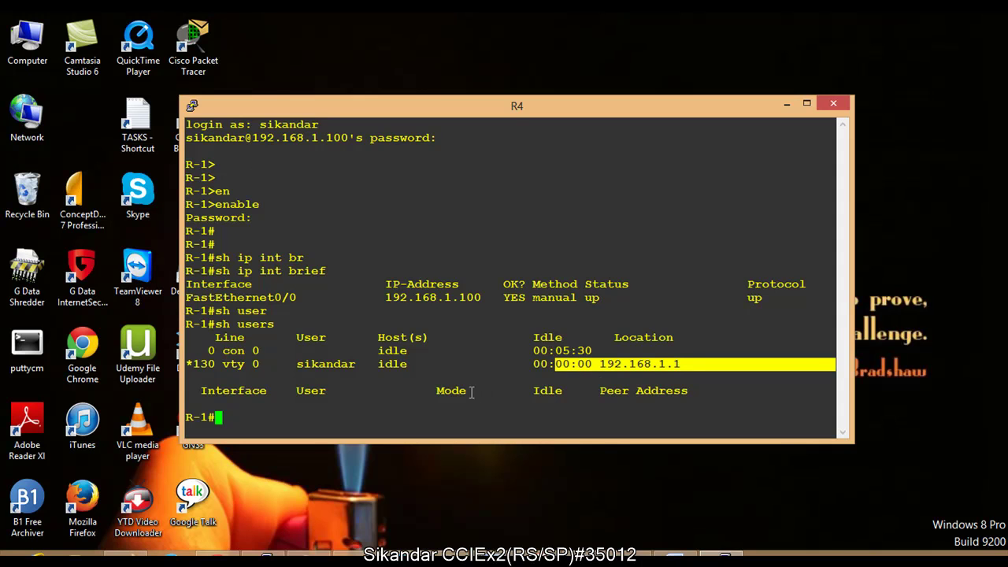
key("Return")
key("Return")
type("sh o")
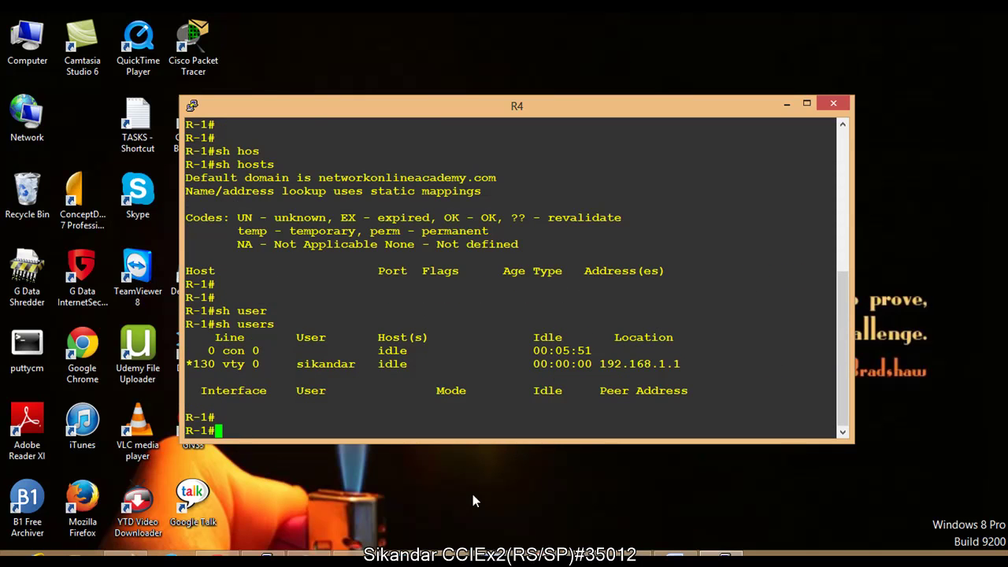
key("alt+Tab")
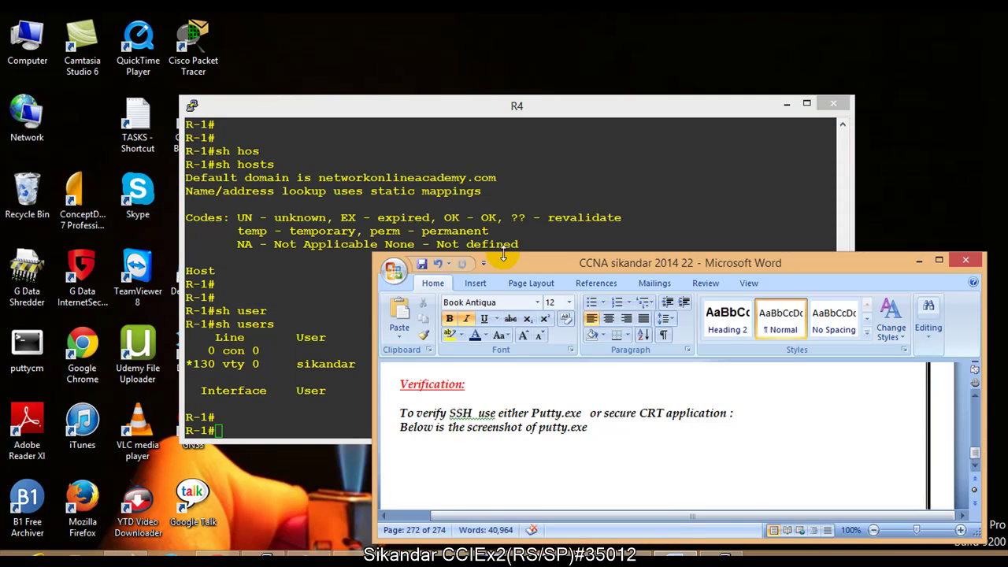
Step: Maximise the Word workbook and scroll through the PuTTY screenshots
key("super+Up")
scroll(264, 253, "down", 10)
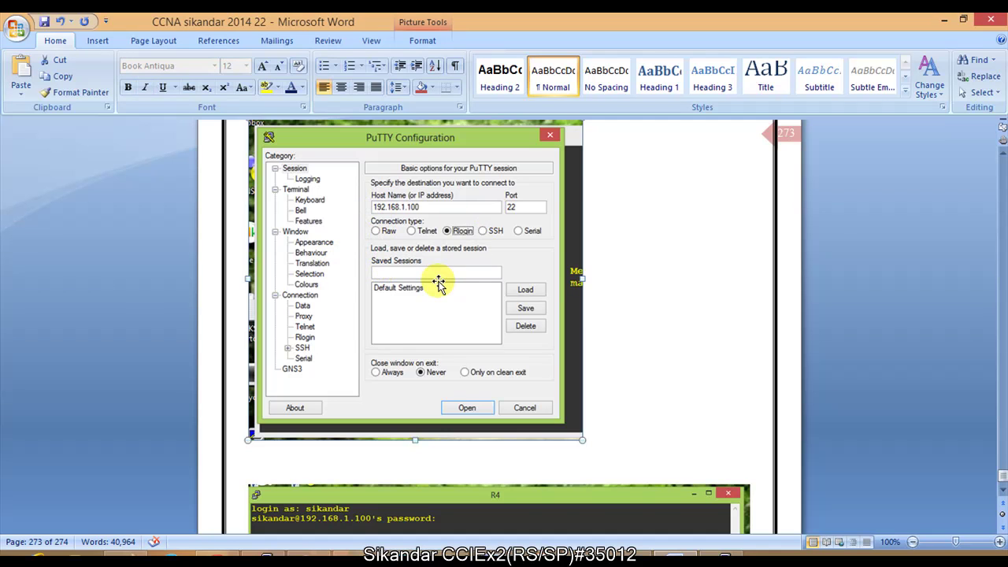
scroll(439, 283, "down", 8)
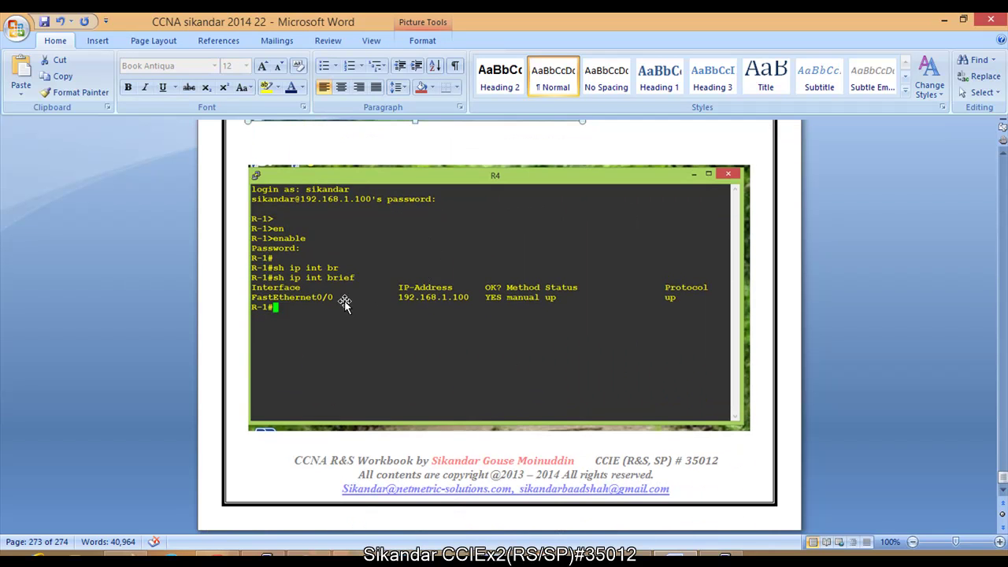
scroll(327, 304, "up", 20)
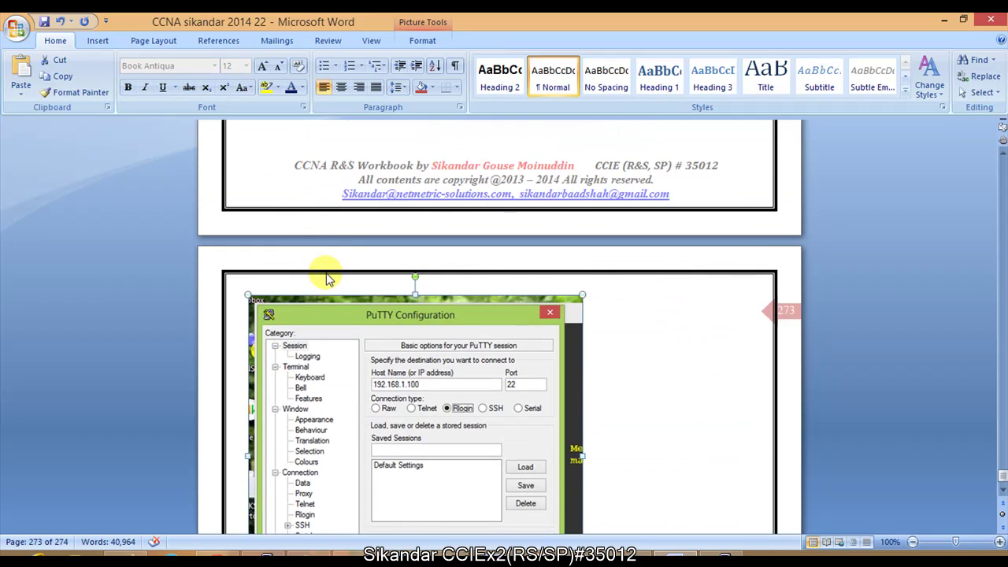
scroll(326, 261, "up", 3)
scroll(326, 261, "up", 4)
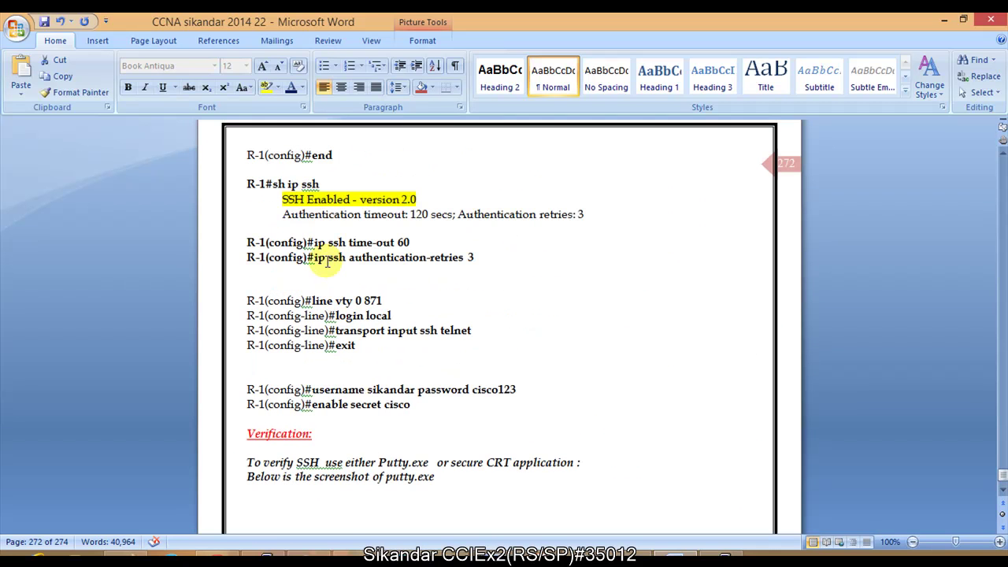
Step: Highlight the line vty through exit SSH configuration lines, then move to the closing title slide
left_click_drag(268, 243, 420, 273)
left_click_drag(313, 301, 360, 355)
left_click(325, 363)
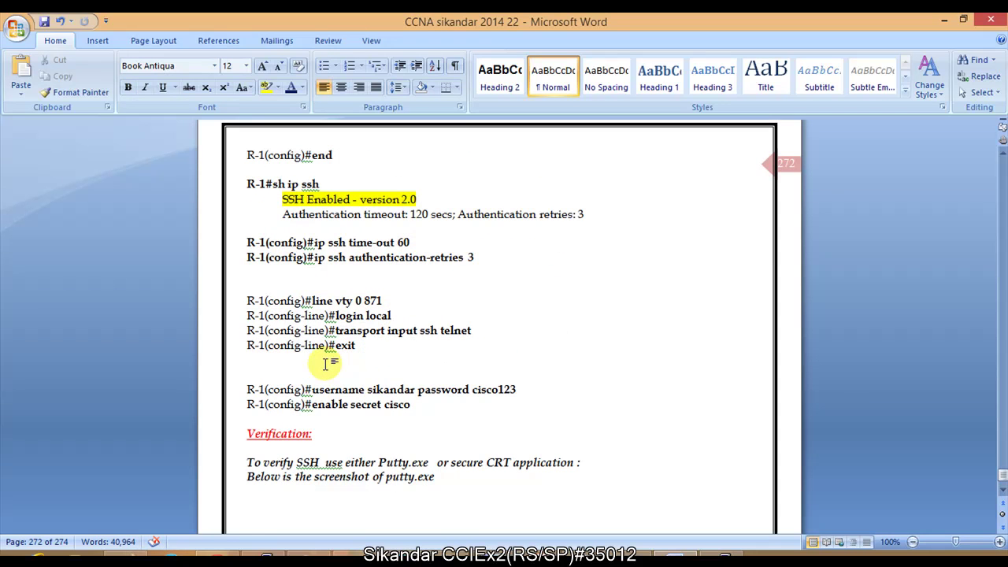
scroll(326, 363, "up", 20)
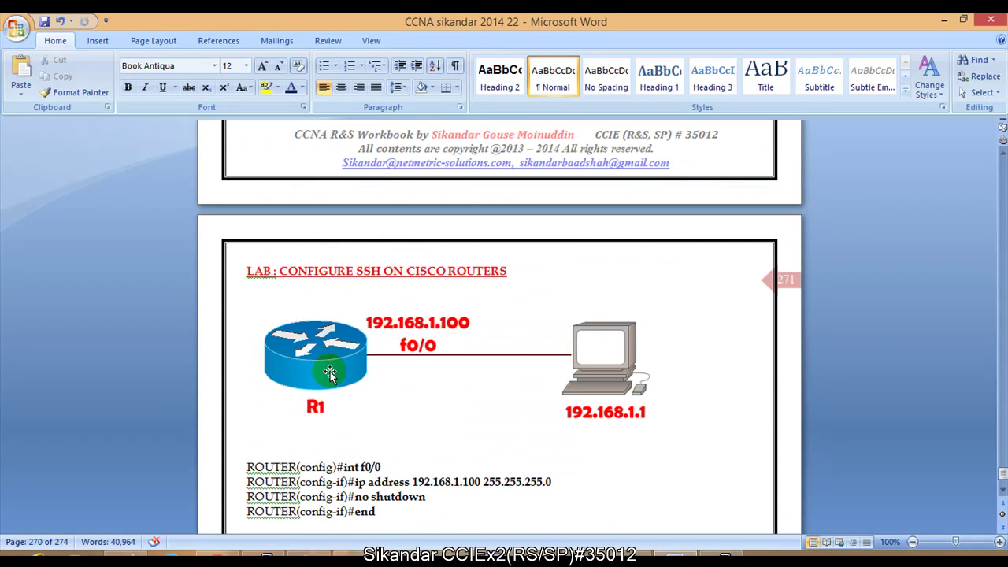
scroll(330, 375, "down", 2)
key("alt+Tab")
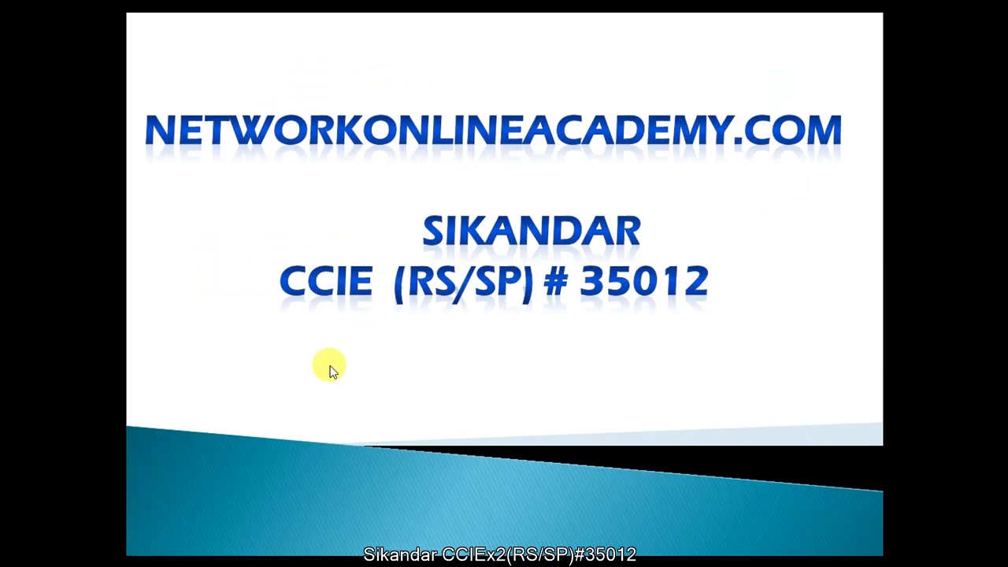